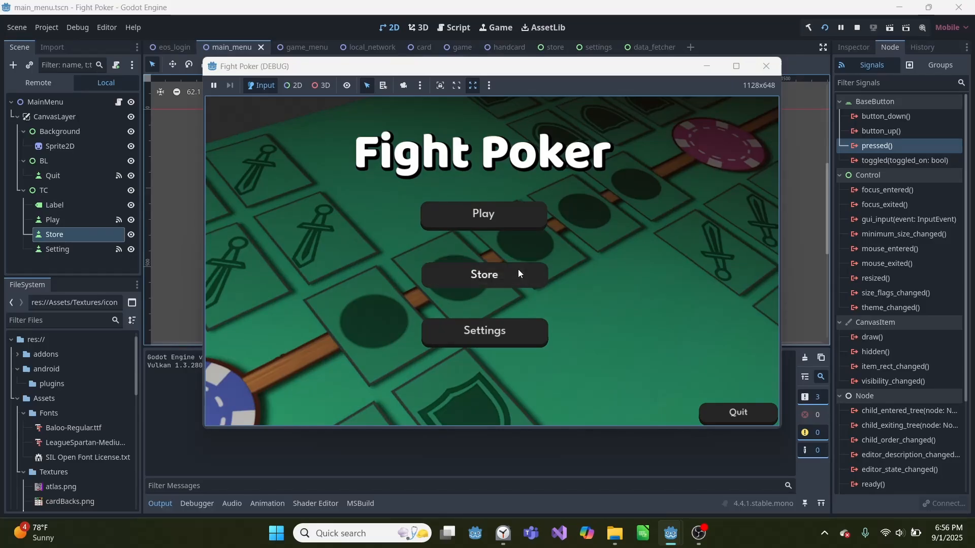
# View the game's Play mode selection and Settings screens in the running project, returning to the main menu after each.
pyautogui.click(501, 222)
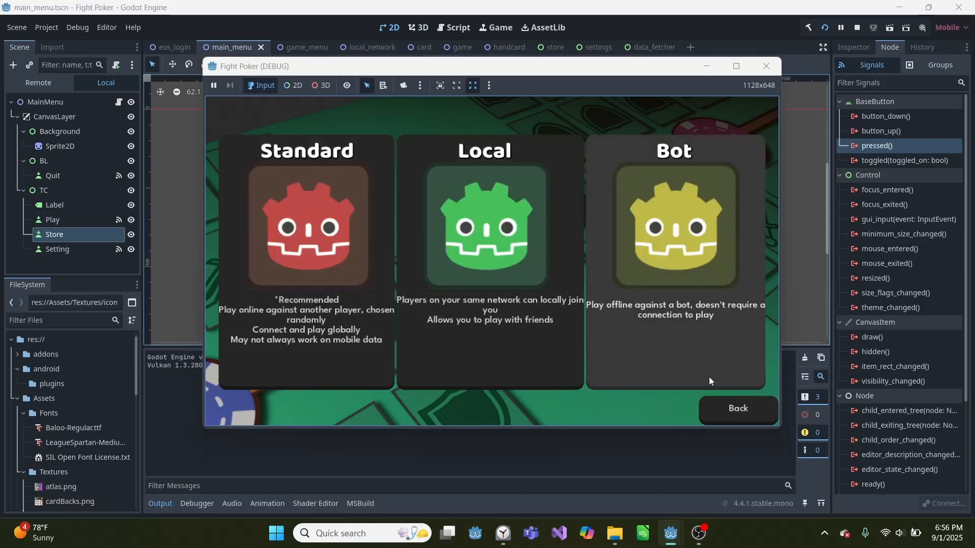
pyautogui.click(721, 407)
pyautogui.click(500, 331)
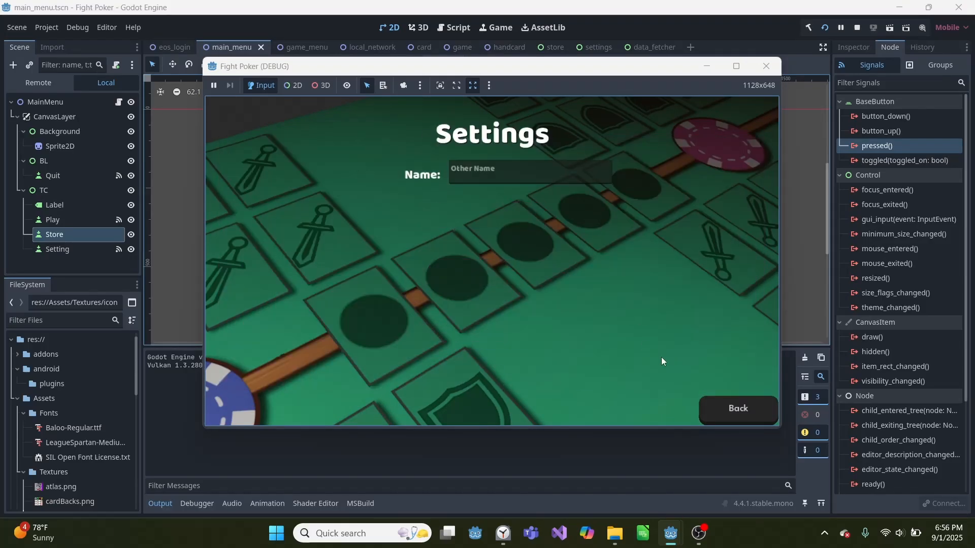
pyautogui.click(724, 417)
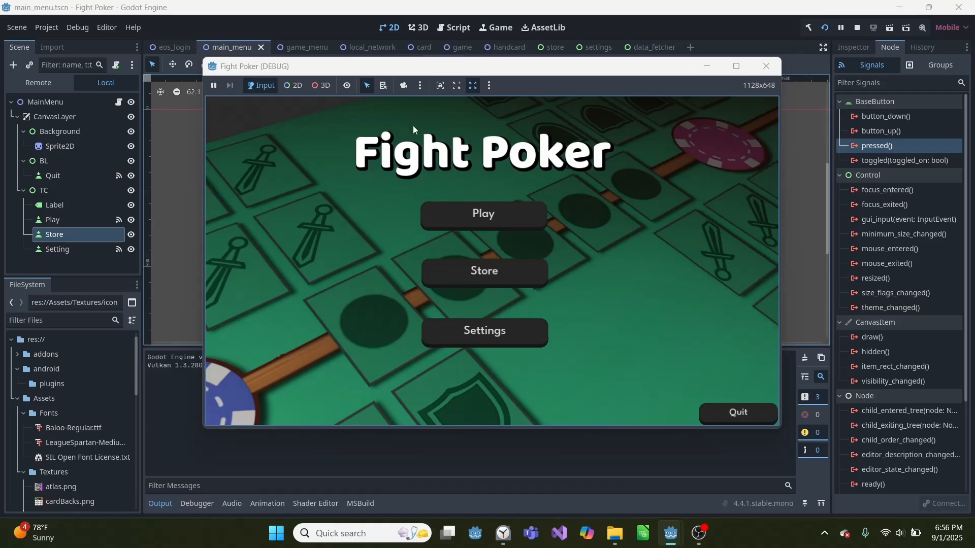
# Check how the main menu scales with the game window maximized, restore the window size and stop the running project.
pyautogui.click(737, 72)
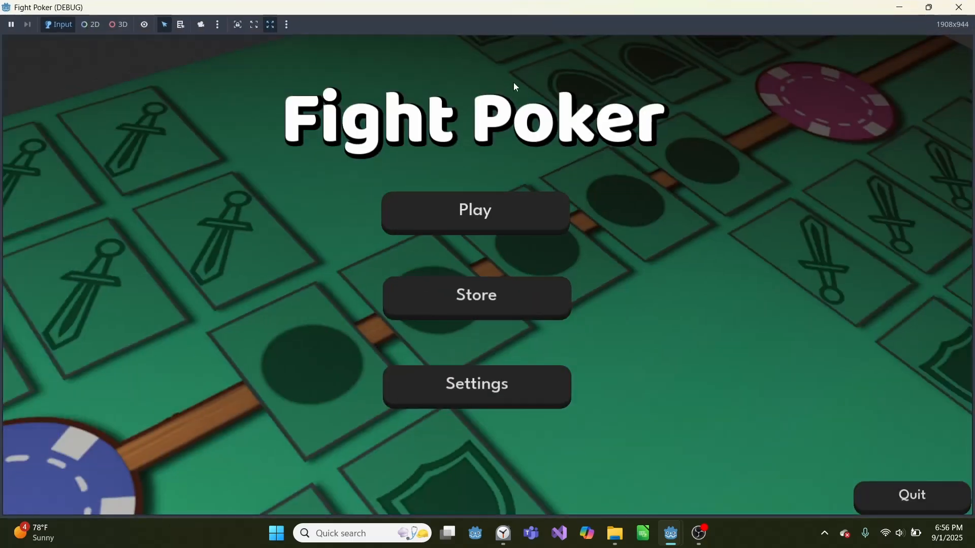
pyautogui.click(928, 7)
pyautogui.click(857, 27)
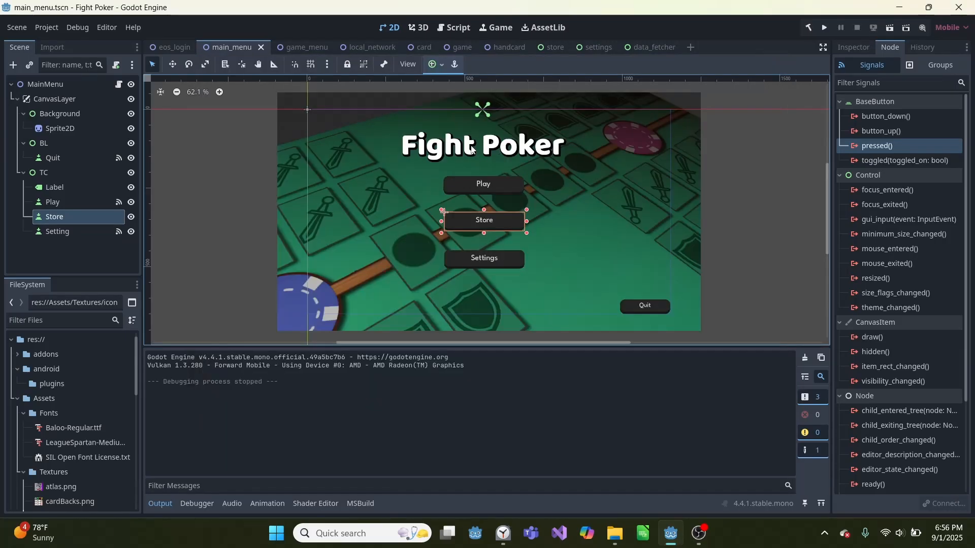
# Filter the project settings for "wind" and review the options for the window's Stretch Mode and Aspect.
pyautogui.click(49, 28)
pyautogui.click(53, 47)
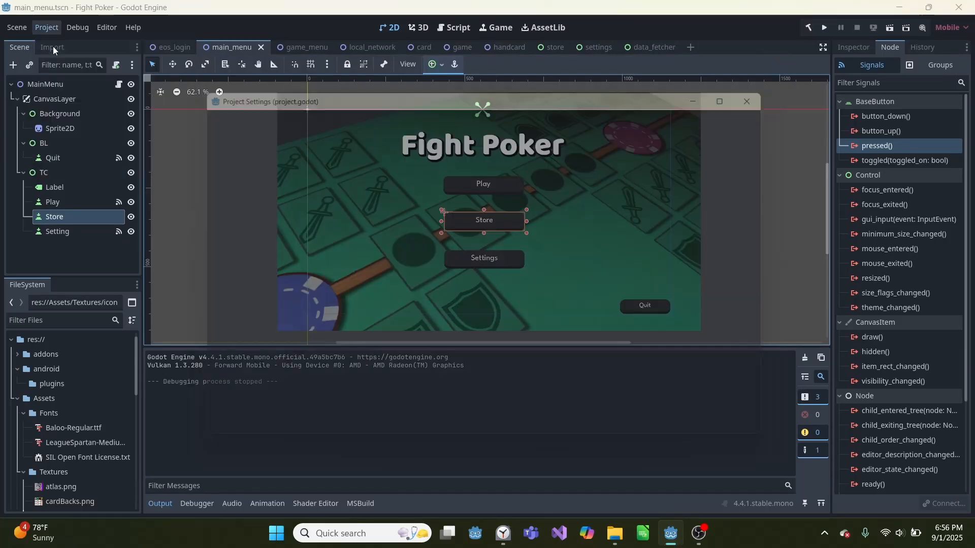
pyautogui.write('wind')
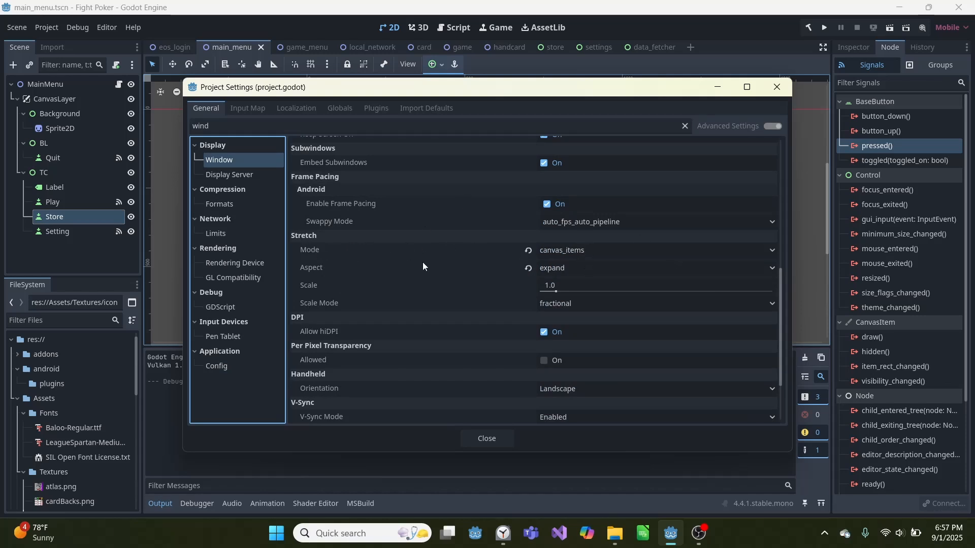
pyautogui.click(562, 253)
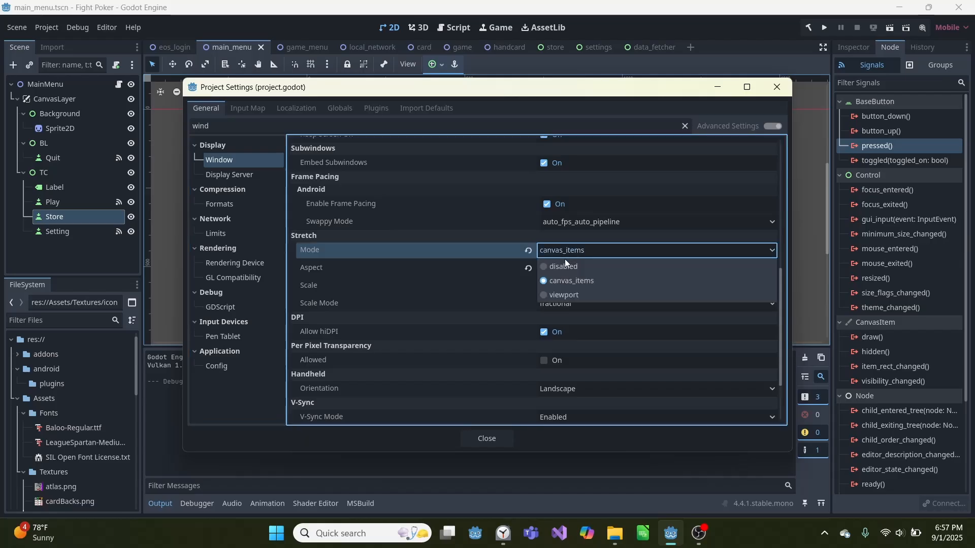
pyautogui.click(565, 252)
pyautogui.click(561, 271)
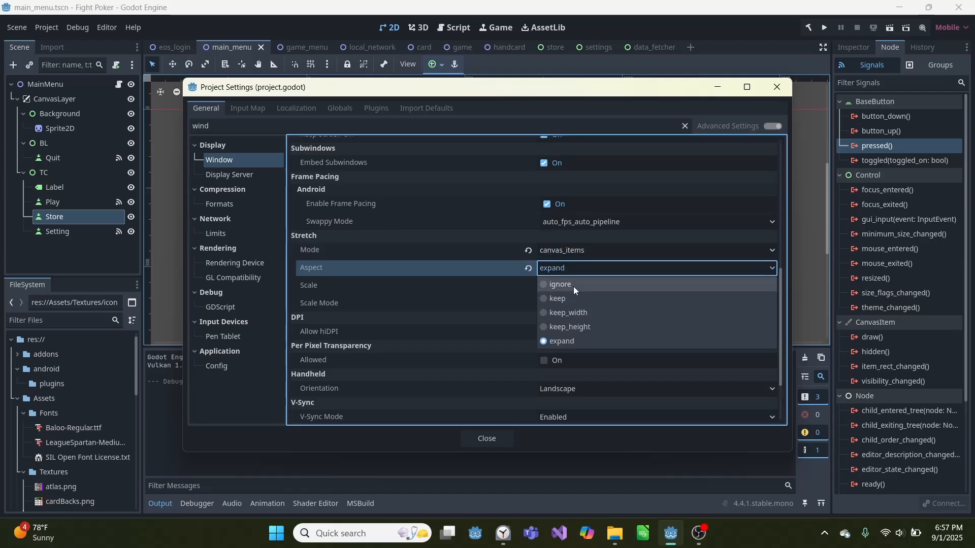
pyautogui.click(574, 270)
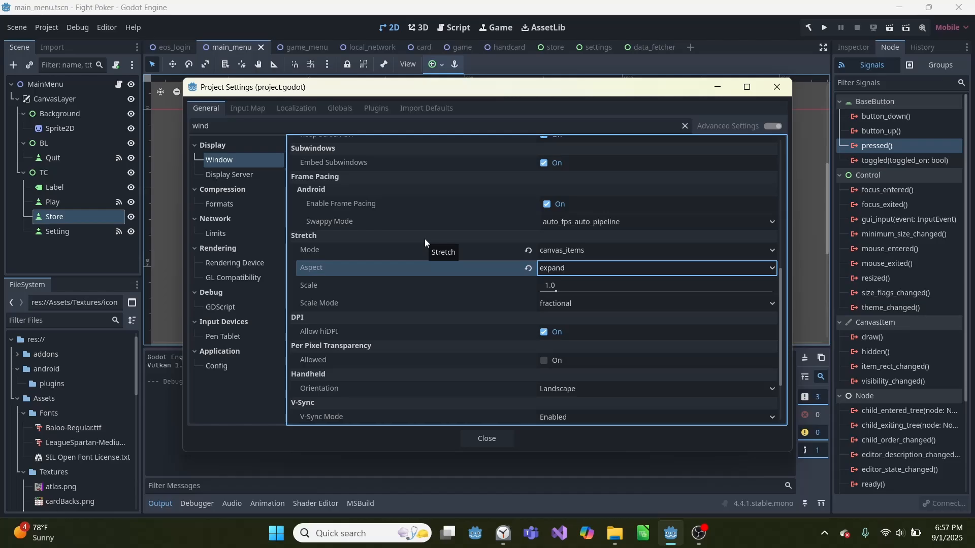
pyautogui.press('Escape')
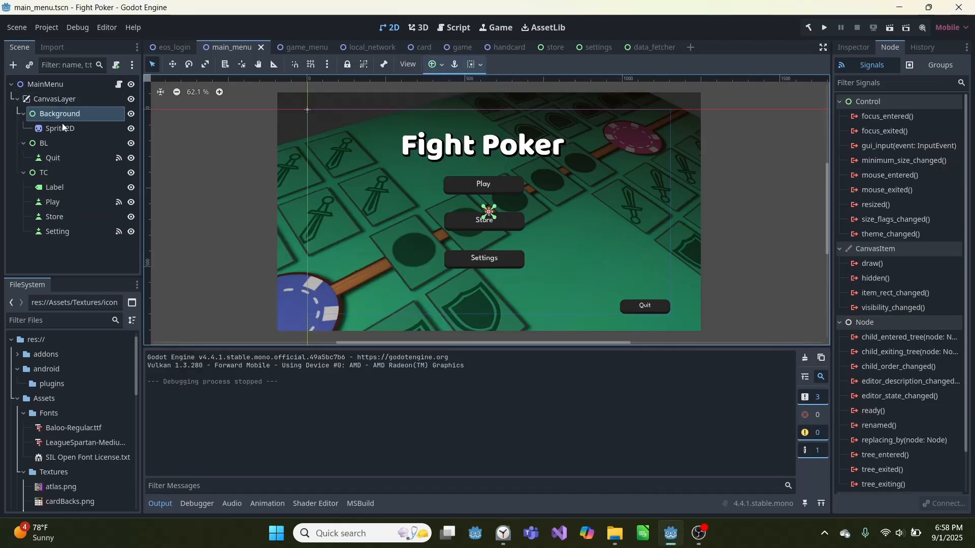
# Look through the container alignment options and anchor presets available for the Background node.
pyautogui.click(469, 66)
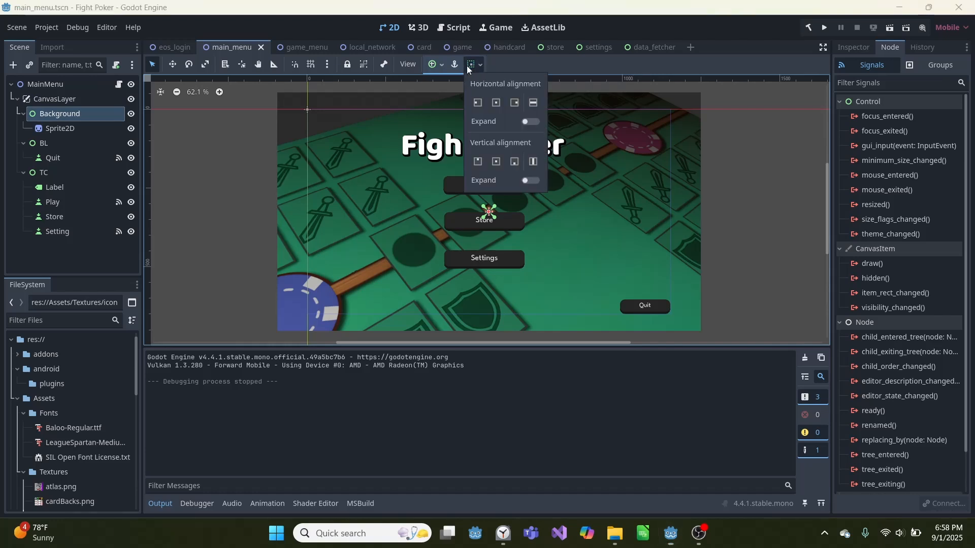
pyautogui.click(440, 66)
pyautogui.click(432, 65)
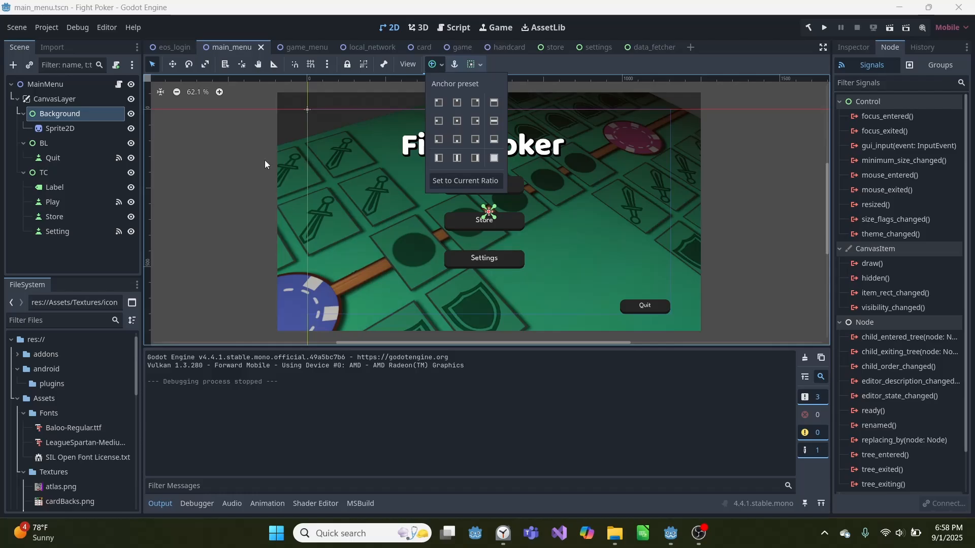
pyautogui.click(191, 179)
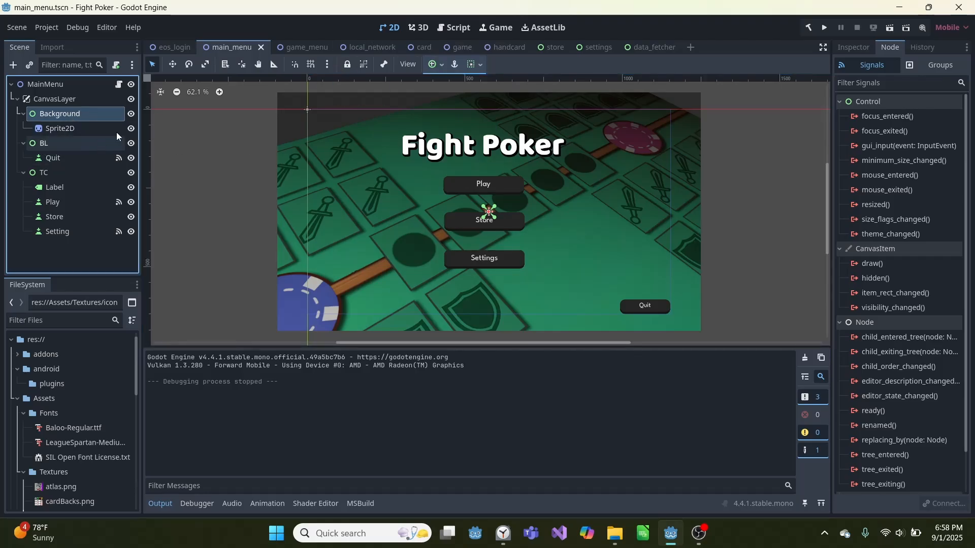
# Try the Top Left anchors preset on the Background control node.
pyautogui.click(73, 131)
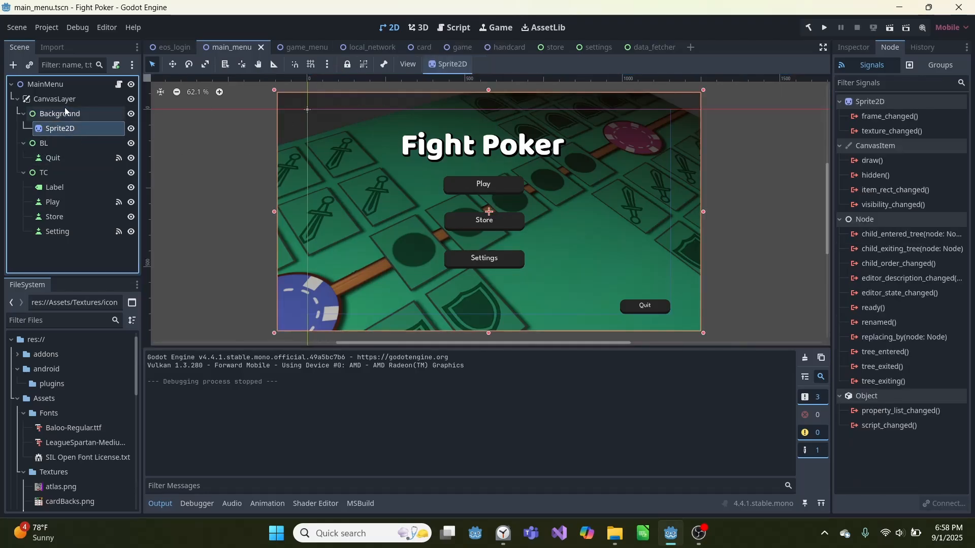
pyautogui.click(68, 114)
pyautogui.click(863, 48)
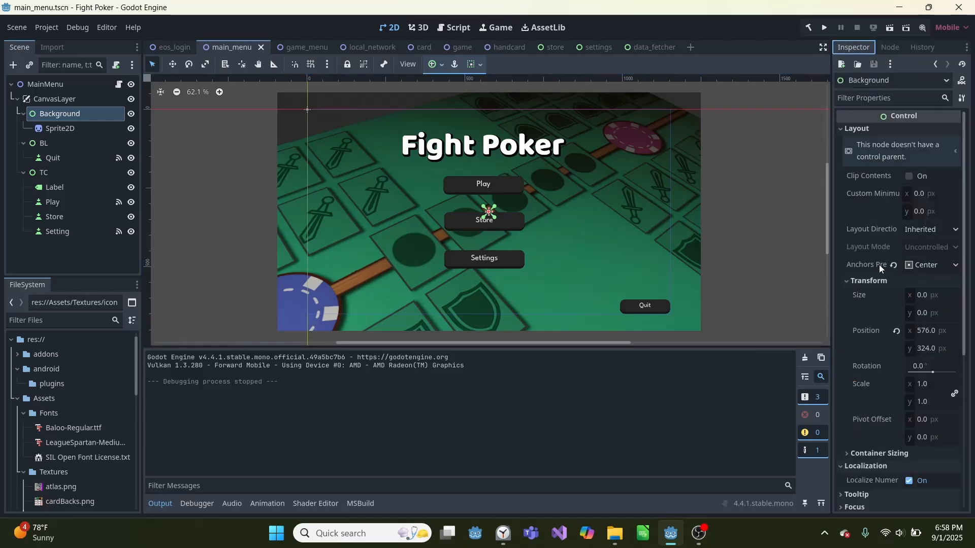
pyautogui.click(927, 265)
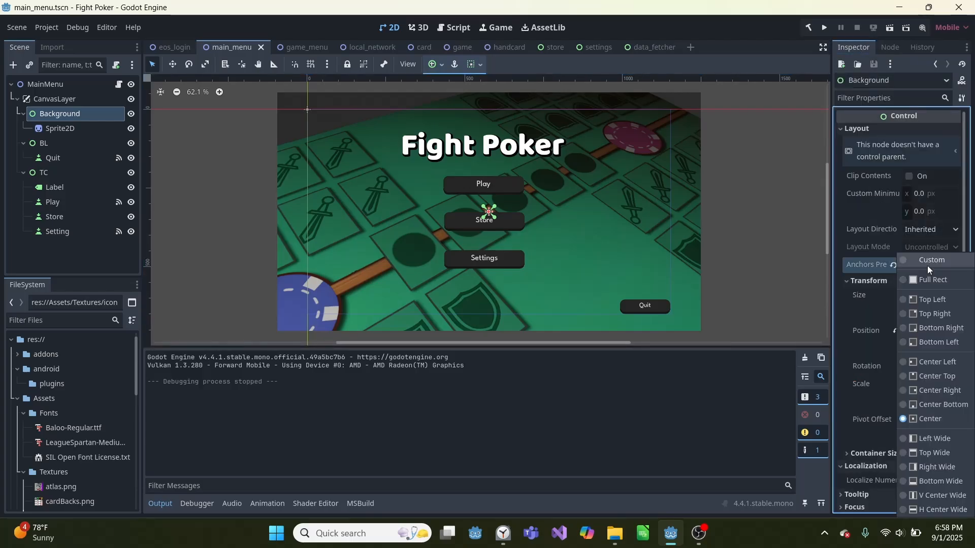
pyautogui.click(936, 304)
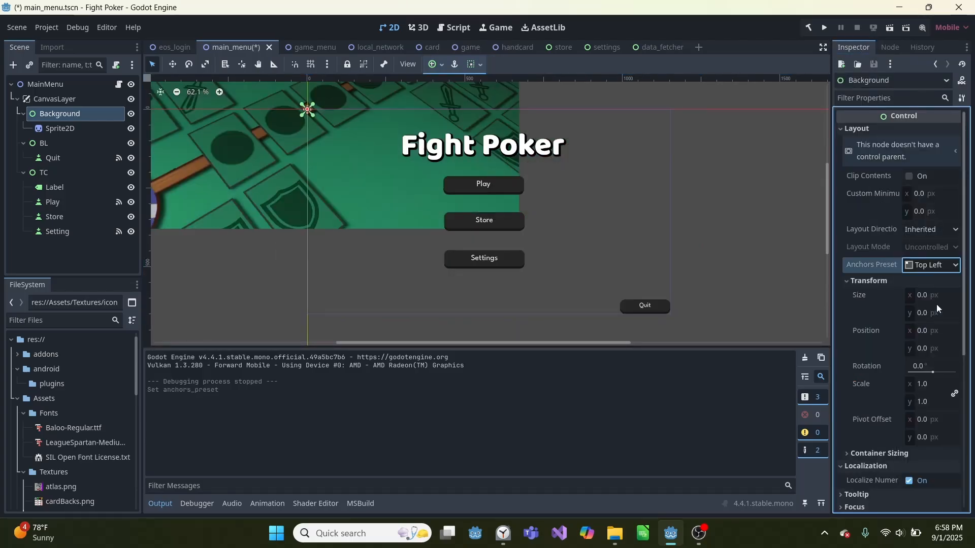
# Set the Background node's anchors preset to Center and save the main menu scene.
pyautogui.click(912, 267)
pyautogui.click(936, 419)
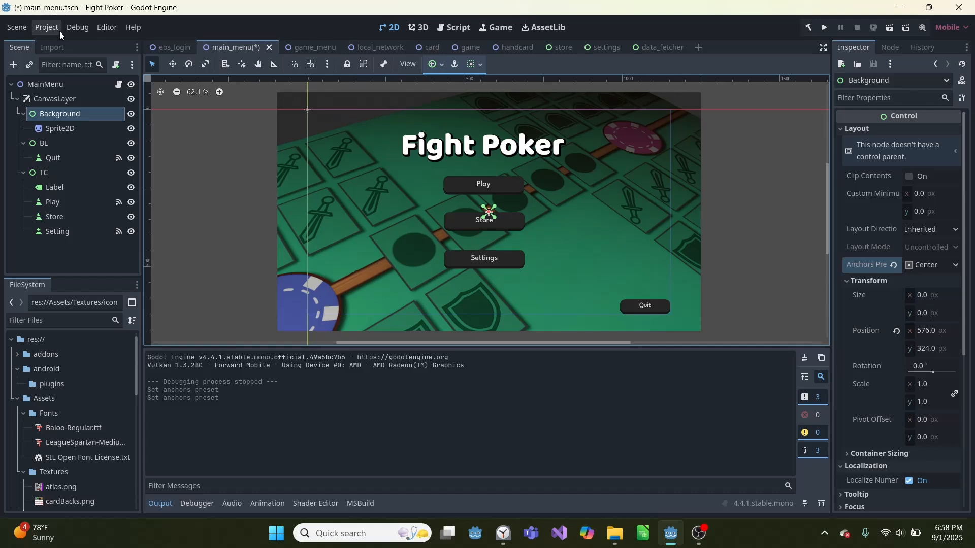
pyautogui.hotkey('ctrl', 's')
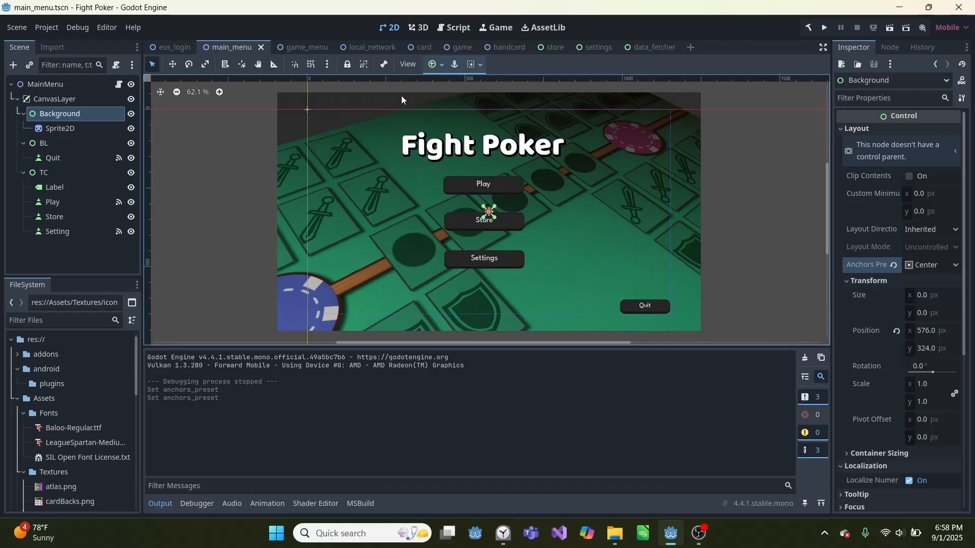
# Check the anchors presets of the BL and TC control nodes, then clear the selection.
pyautogui.click(57, 144)
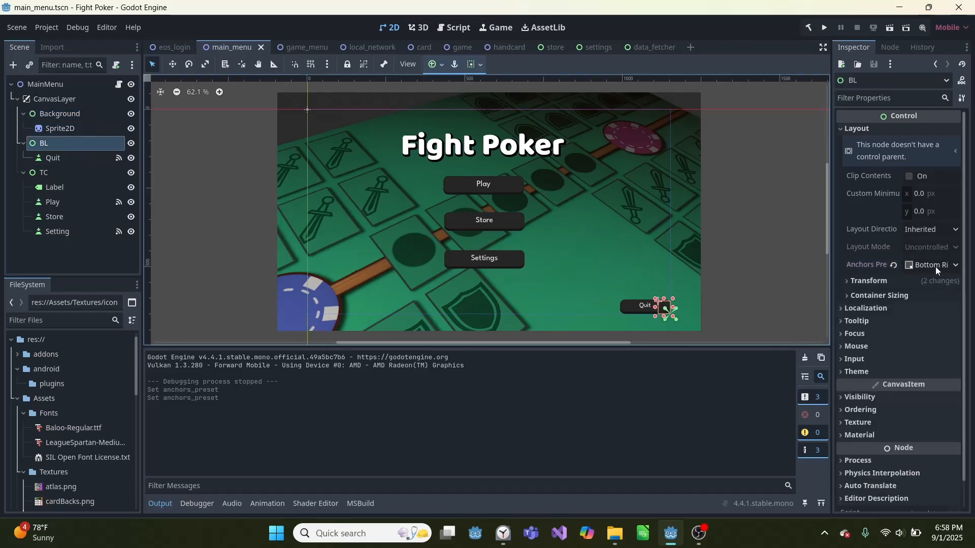
pyautogui.click(74, 174)
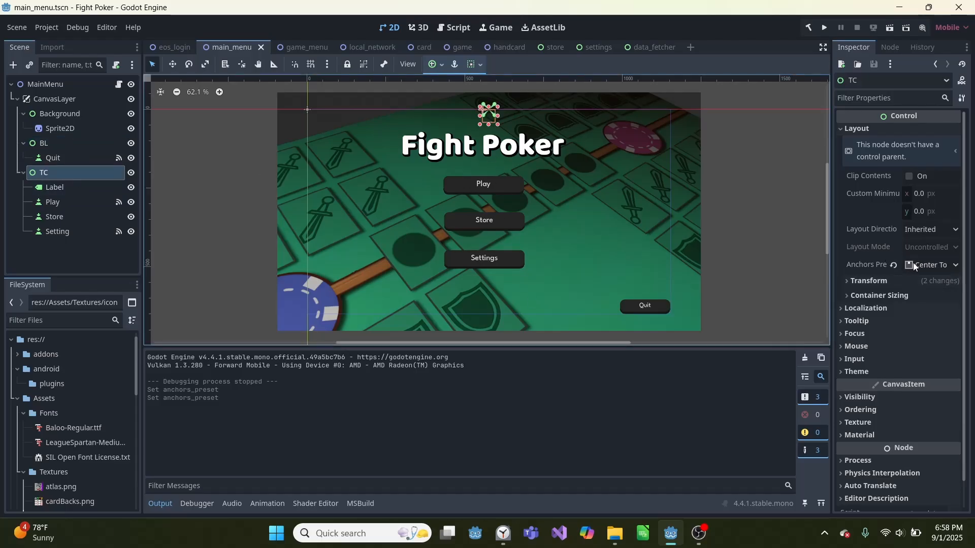
pyautogui.click(768, 236)
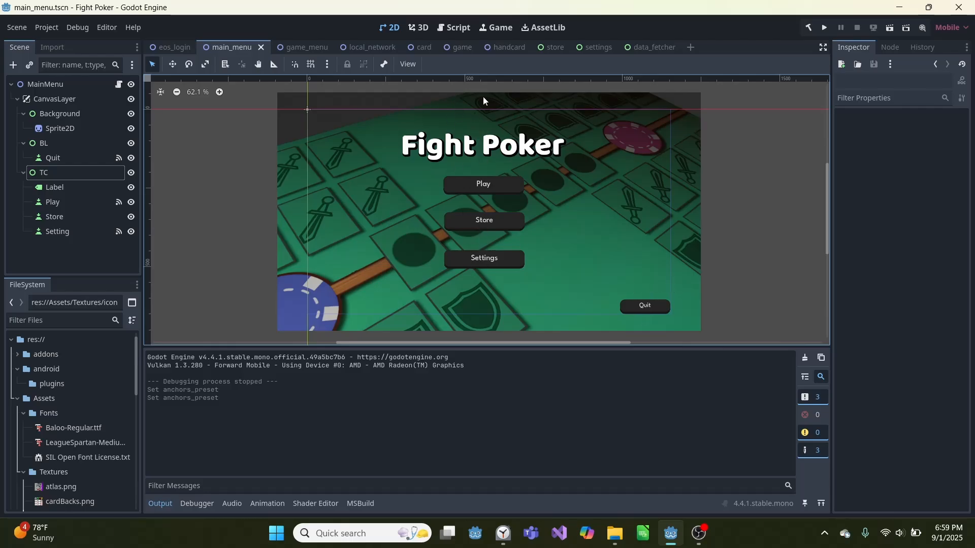
# Examine the Play button's theme and theme overrides, and look for the theme resource among the project files.
pyautogui.click(489, 196)
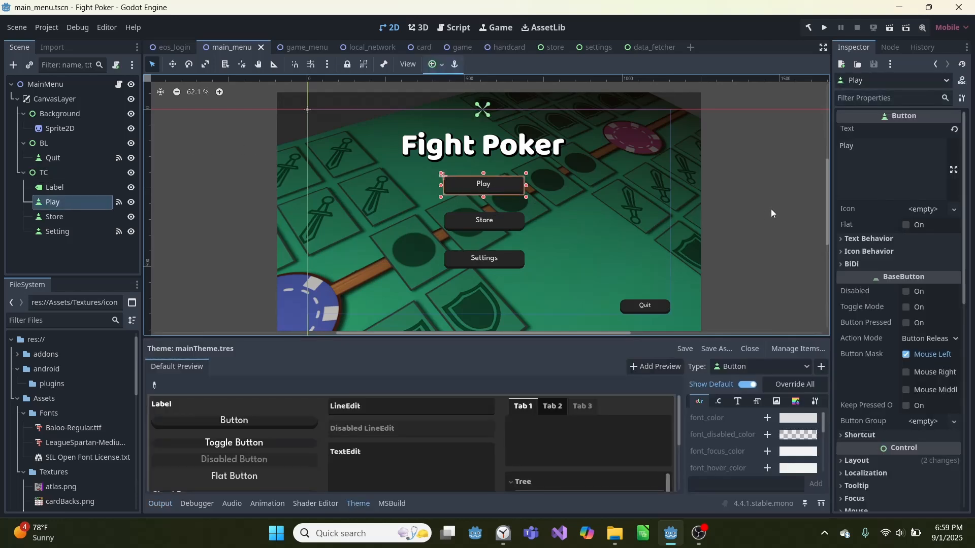
pyautogui.scroll(-10, 876, 209)
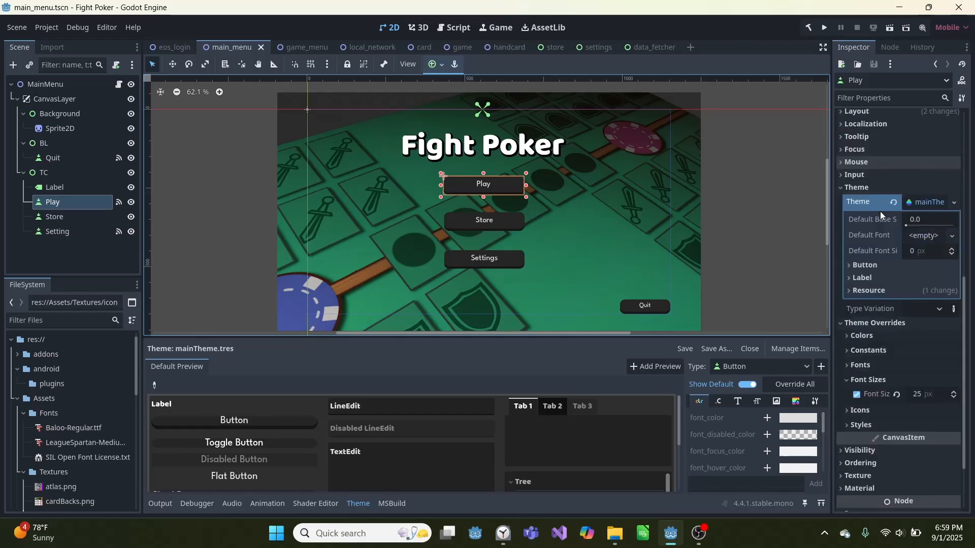
pyautogui.scroll(2, 921, 202)
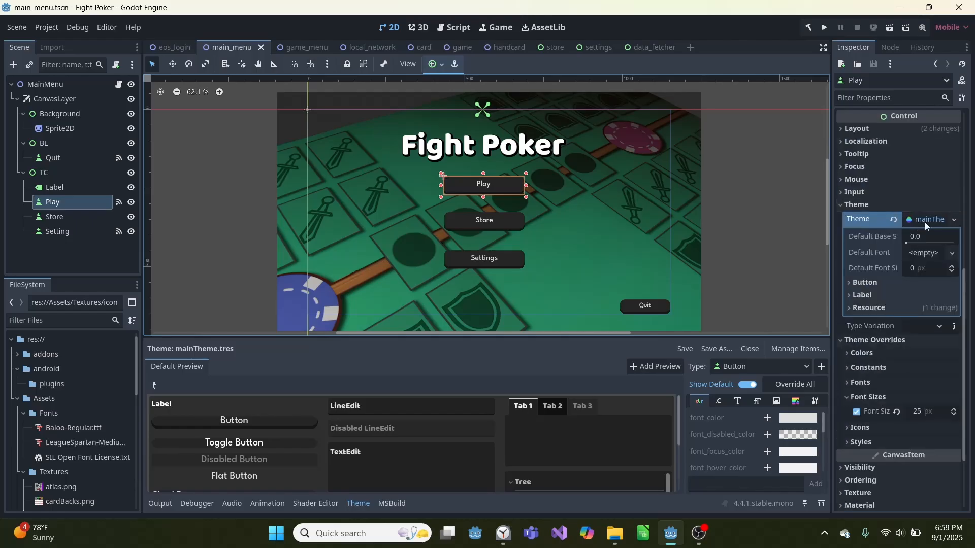
pyautogui.scroll(-5, 91, 422)
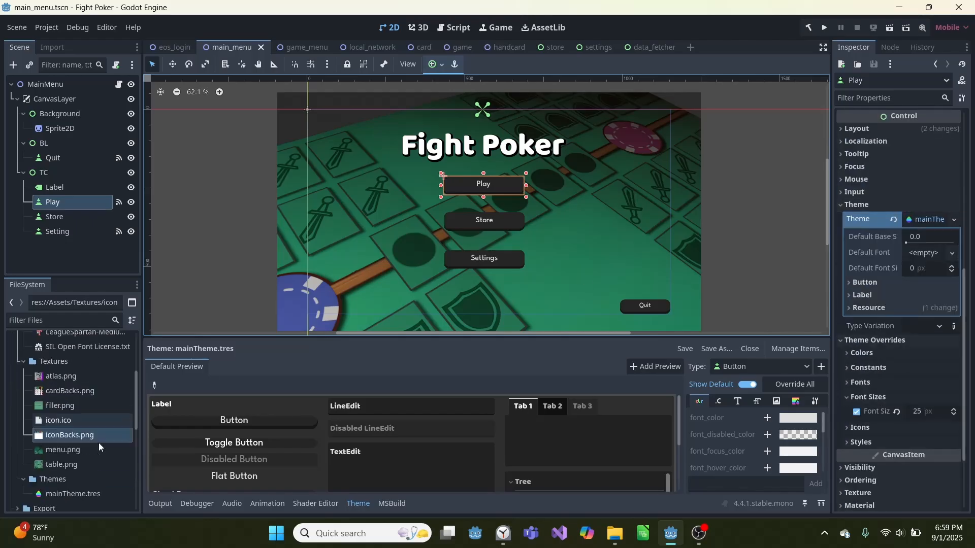
pyautogui.scroll(4, 66, 442)
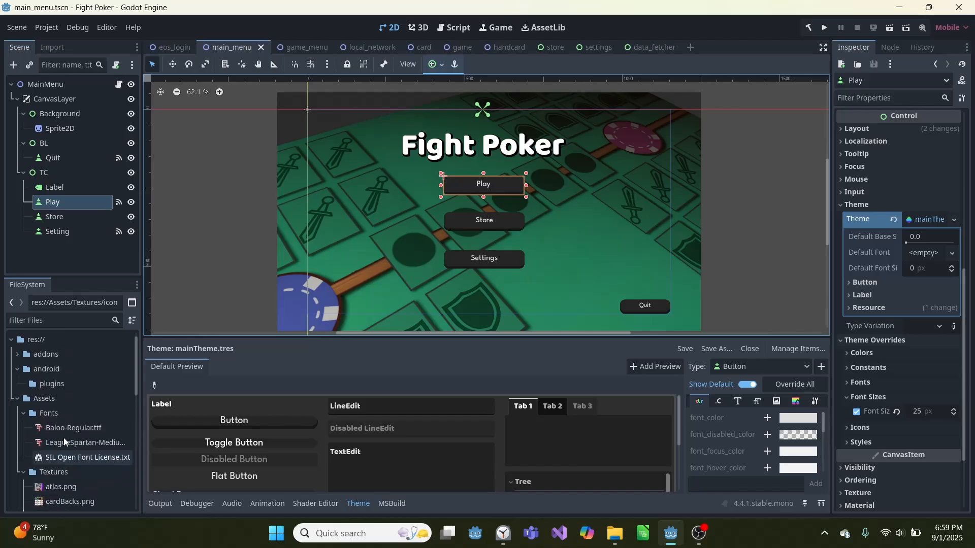
# Pick the sample Button in the mainTheme.tres preview and review the Button type's color items.
pyautogui.click(154, 385)
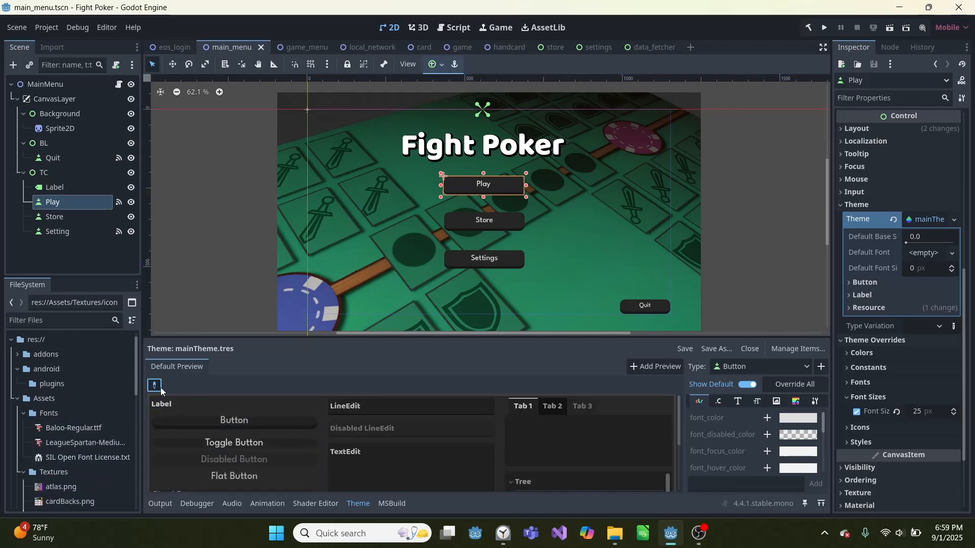
pyautogui.click(194, 419)
pyautogui.scroll(-2, 742, 441)
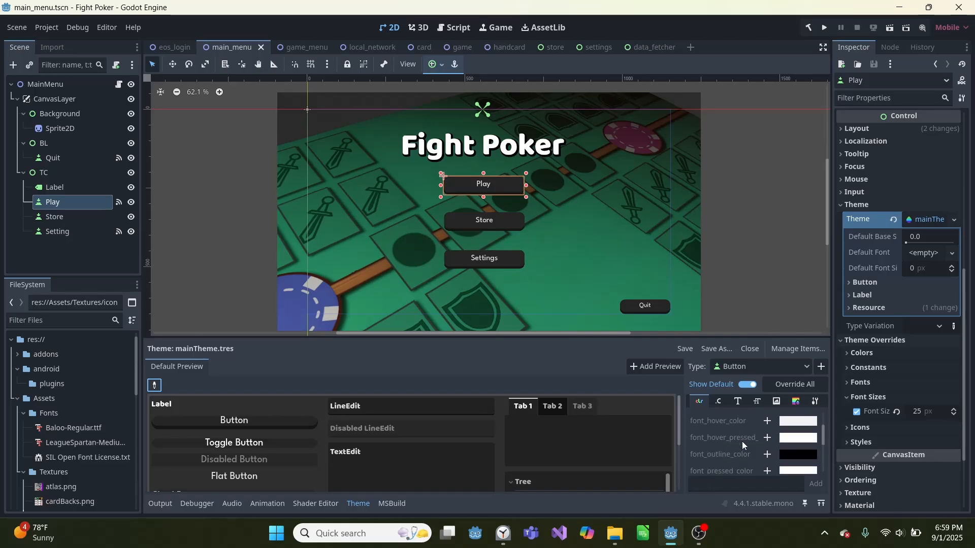
# Browse the Button type's style boxes in the theme and open the properties of its normal style.
pyautogui.click(795, 402)
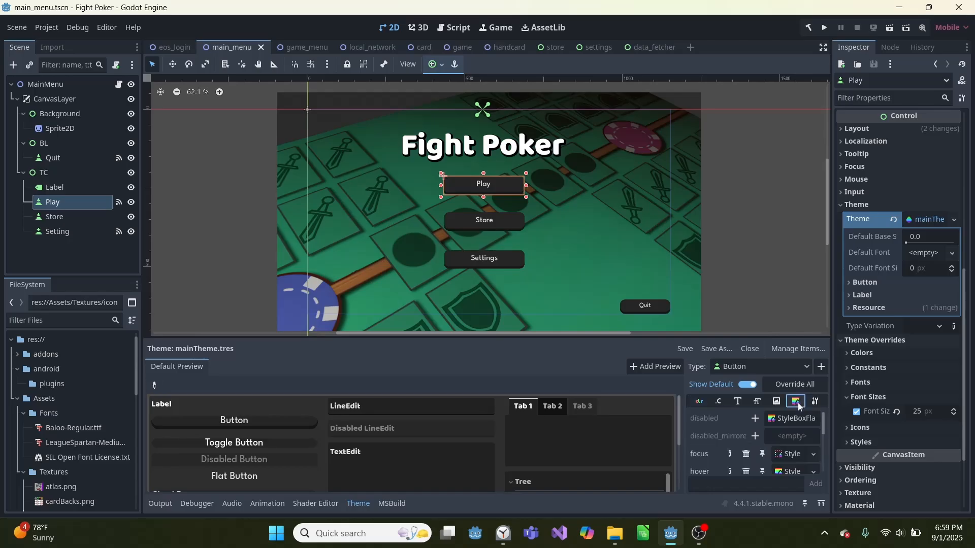
pyautogui.scroll(-2, 716, 428)
pyautogui.scroll(-3, 713, 427)
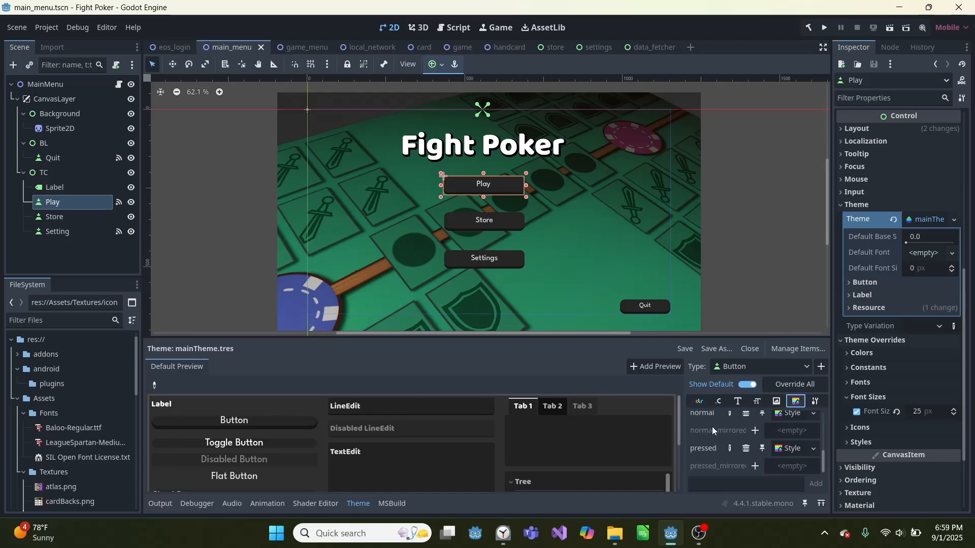
pyautogui.scroll(3, 707, 455)
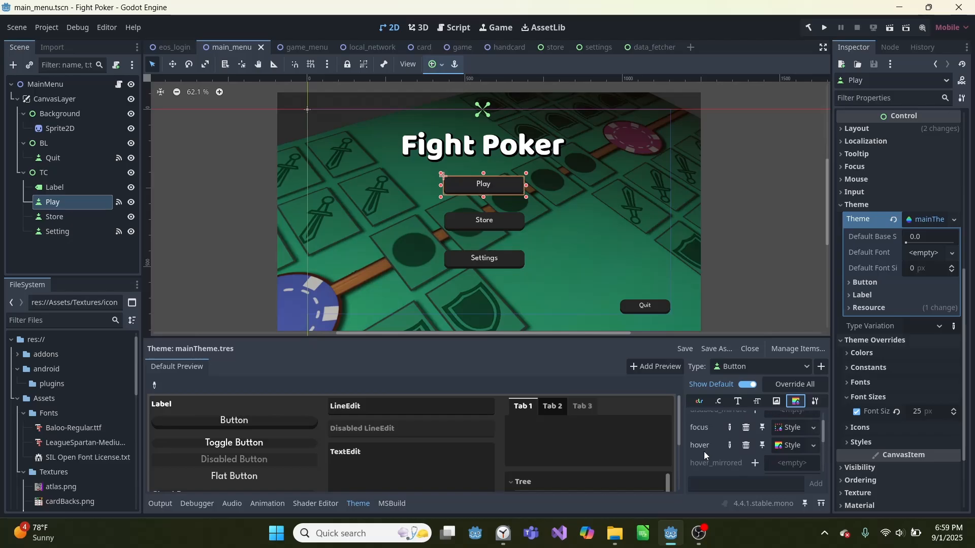
pyautogui.scroll(-4, 709, 445)
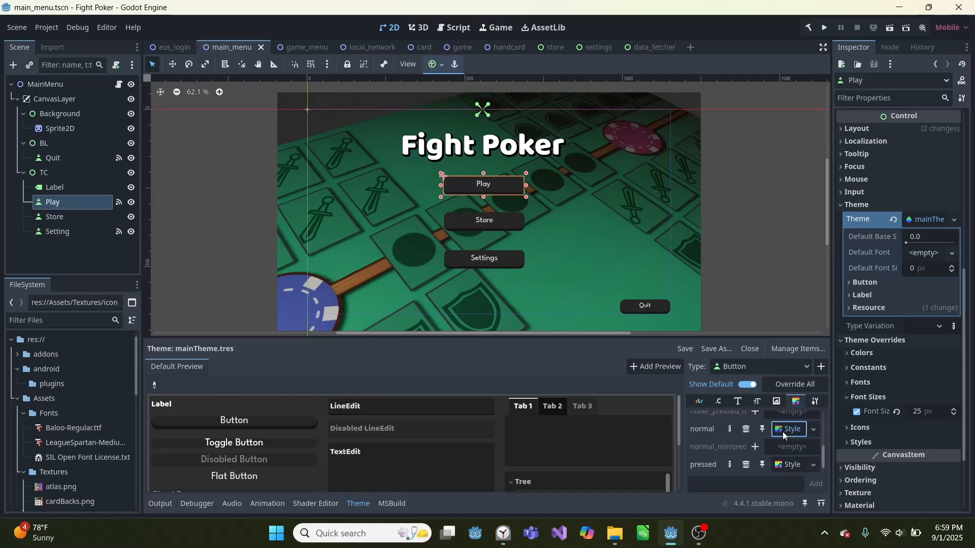
pyautogui.click(782, 431)
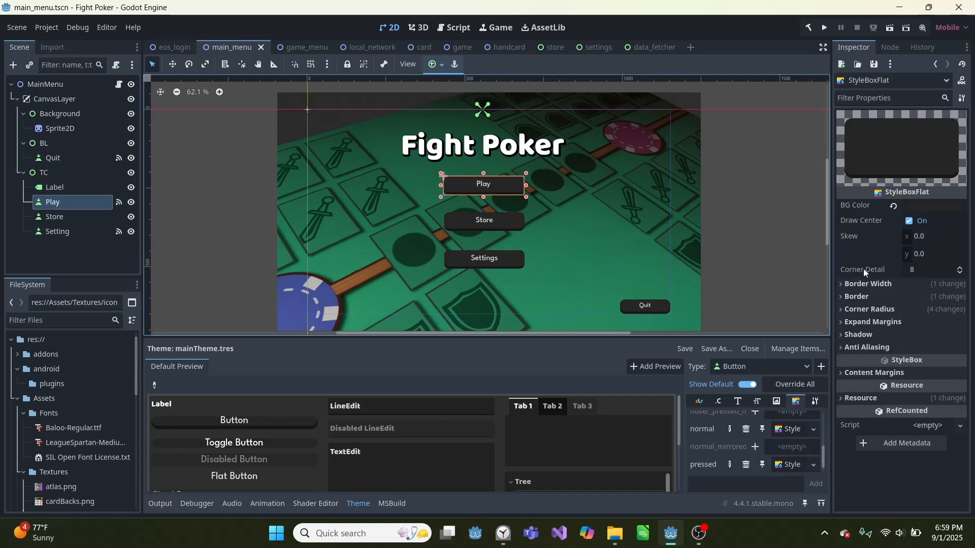
# Examine the normal style's border width, border color and corner radius settings, comparing them with the Play button close up.
pyautogui.click(887, 286)
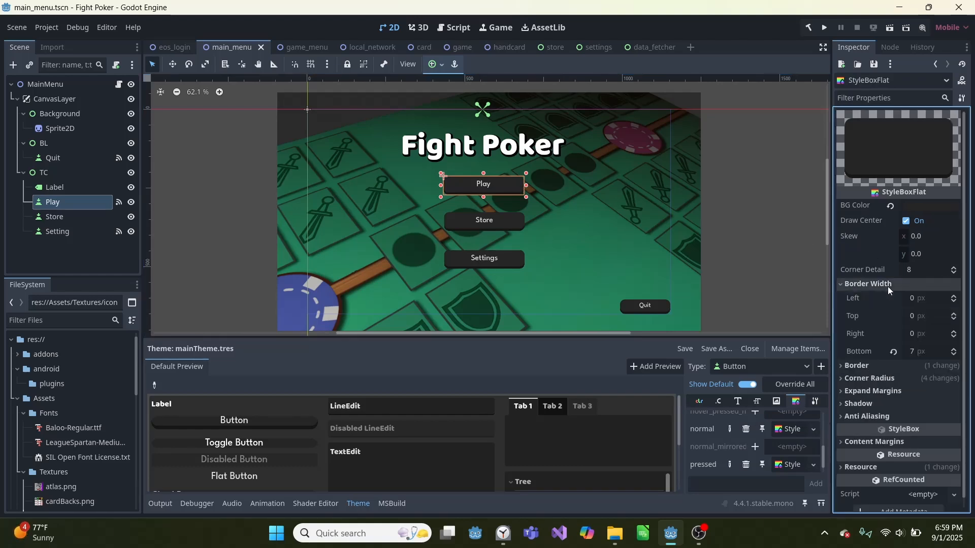
pyautogui.click(863, 366)
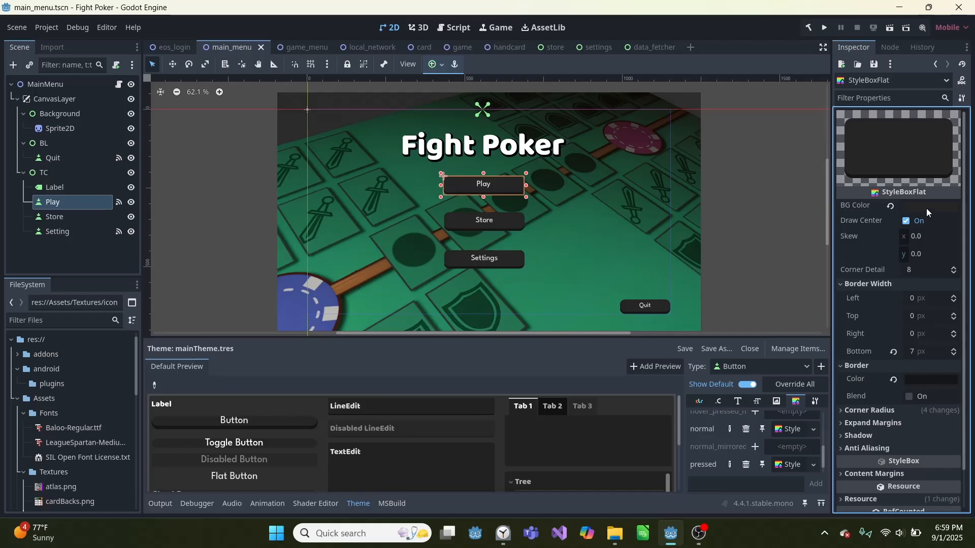
pyautogui.press('f')
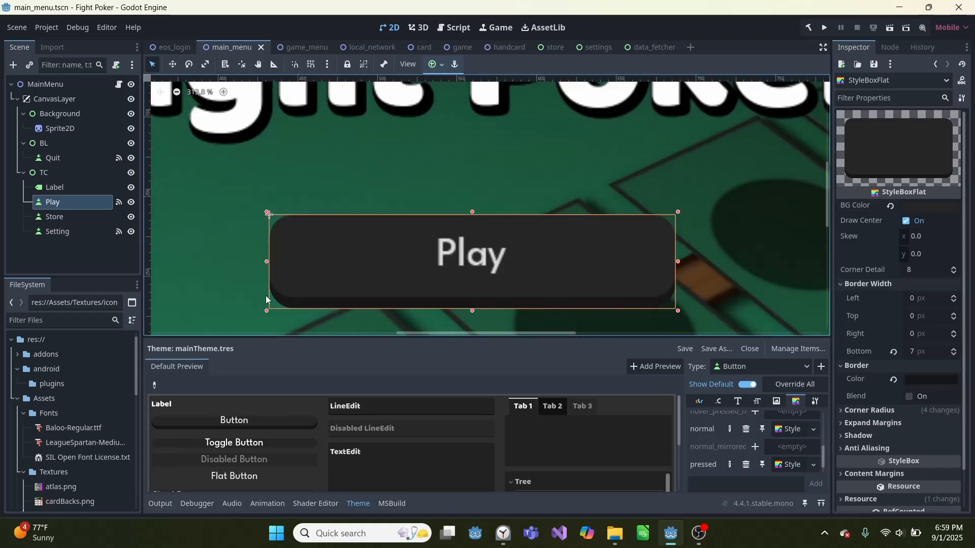
pyautogui.scroll(-1, 893, 274)
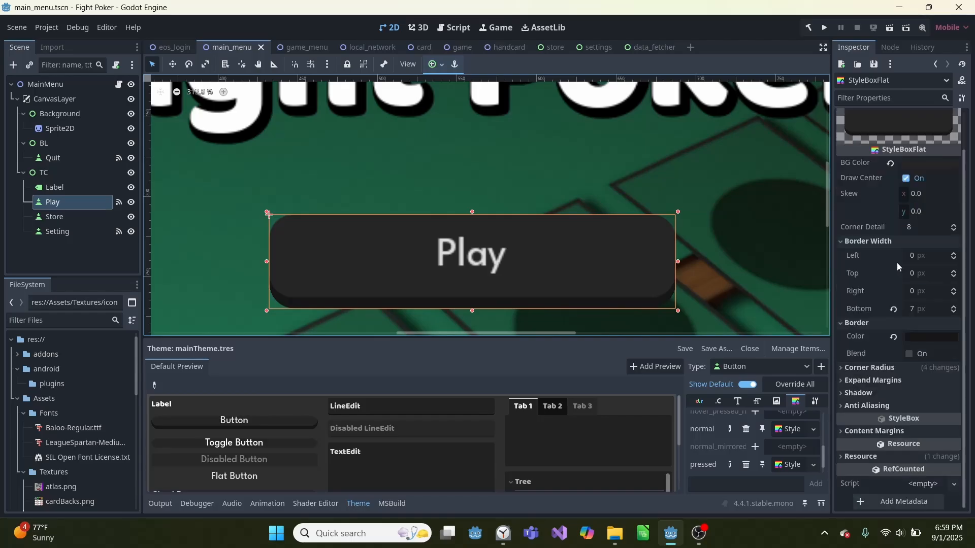
pyautogui.click(884, 373)
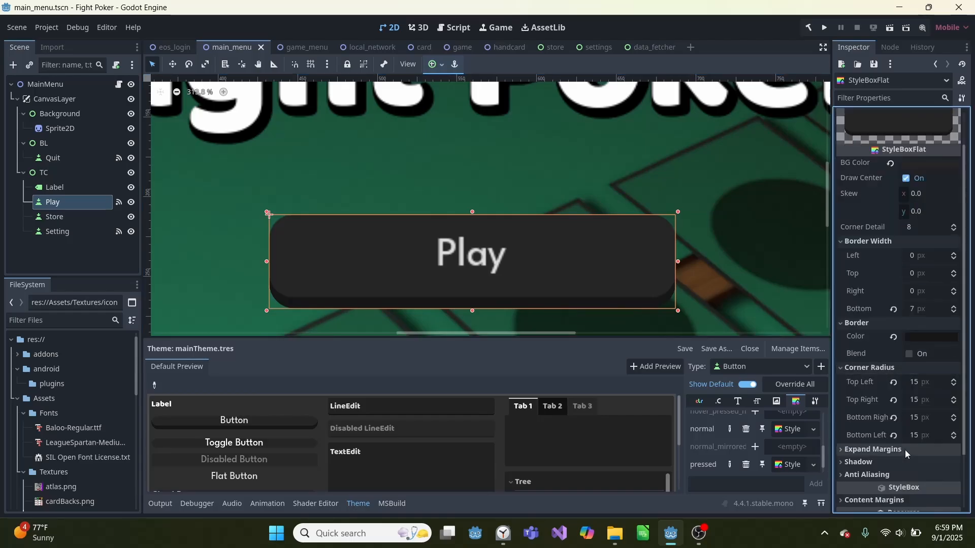
pyautogui.click(862, 368)
pyautogui.scroll(-1, 704, 270)
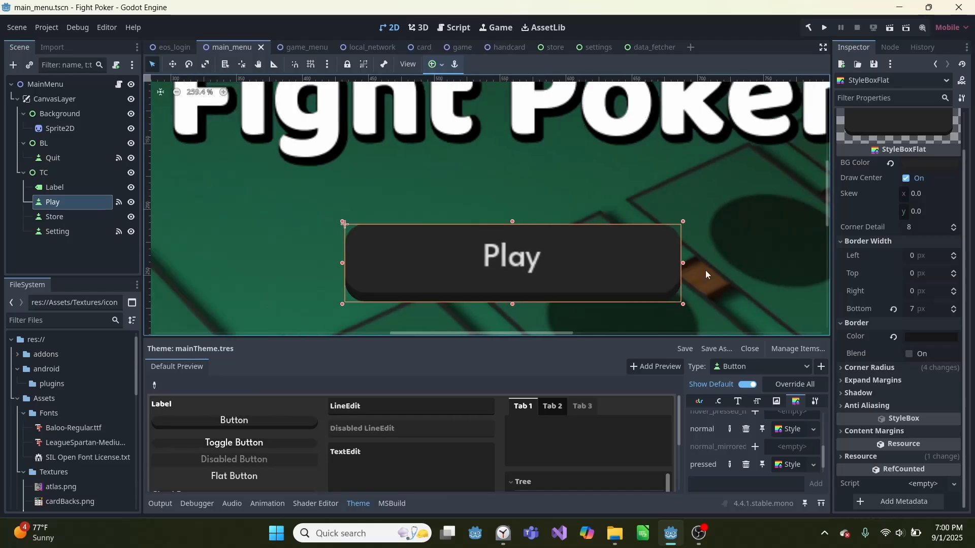
# Open the Button type's pressed style and inspect its border width and border color settings.
pyautogui.click(796, 465)
pyautogui.click(894, 284)
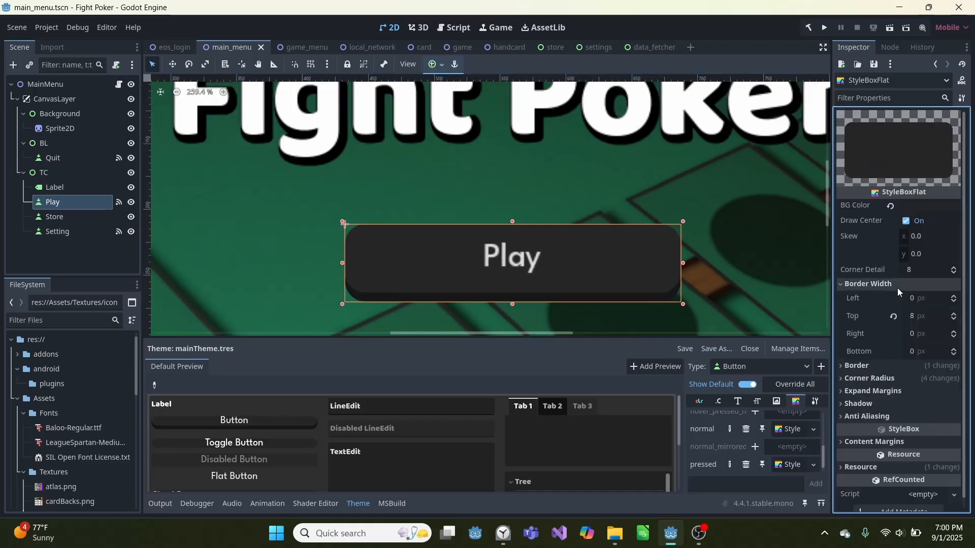
pyautogui.click(872, 368)
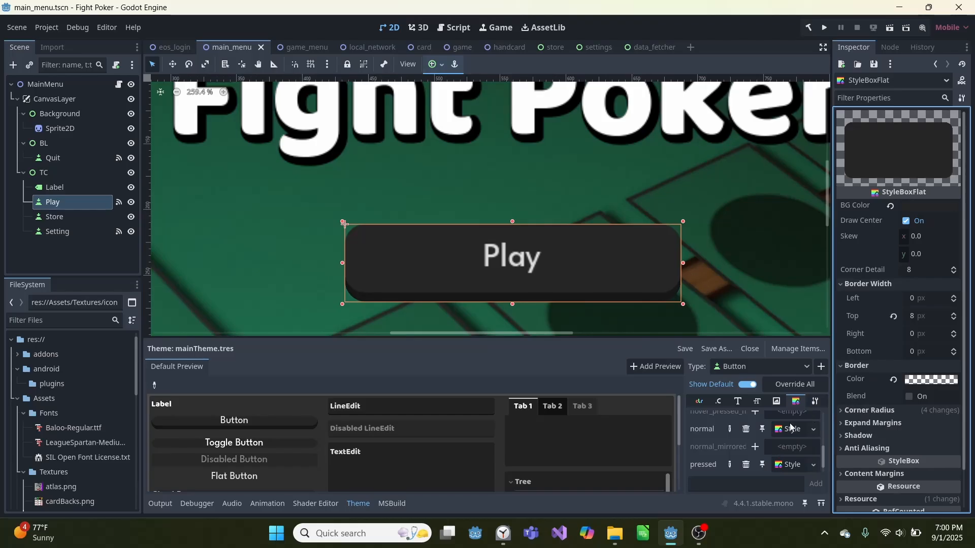
pyautogui.rightClick(783, 463)
pyautogui.click(707, 453)
pyautogui.moveTo(931, 384)
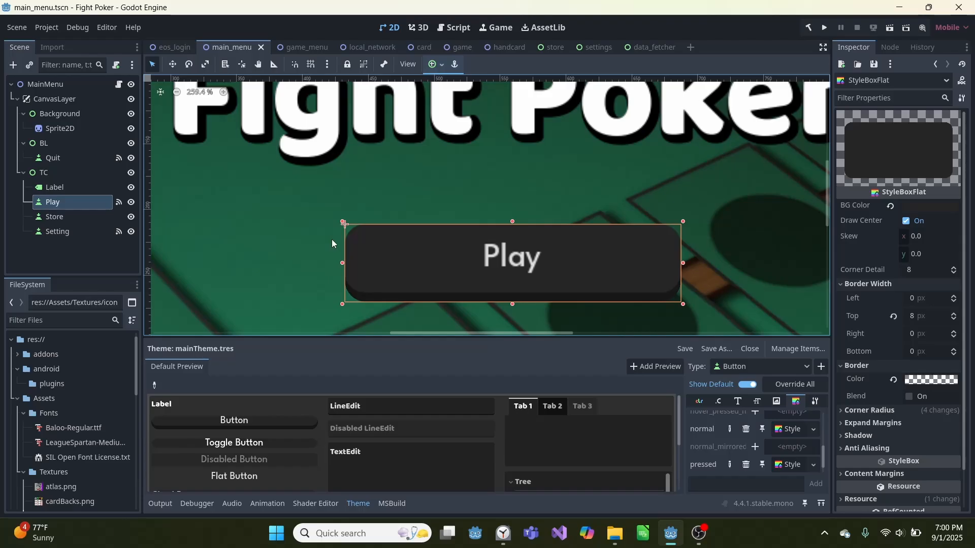
# Review the Button type's focus and hover styles, including the hover style's background color.
pyautogui.scroll(1, 717, 452)
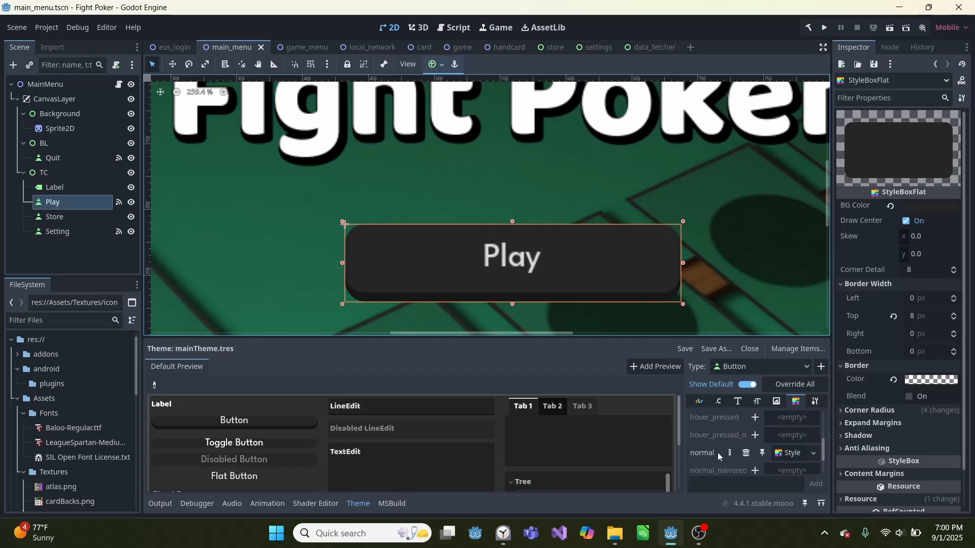
pyautogui.scroll(3, 717, 452)
pyautogui.click(798, 428)
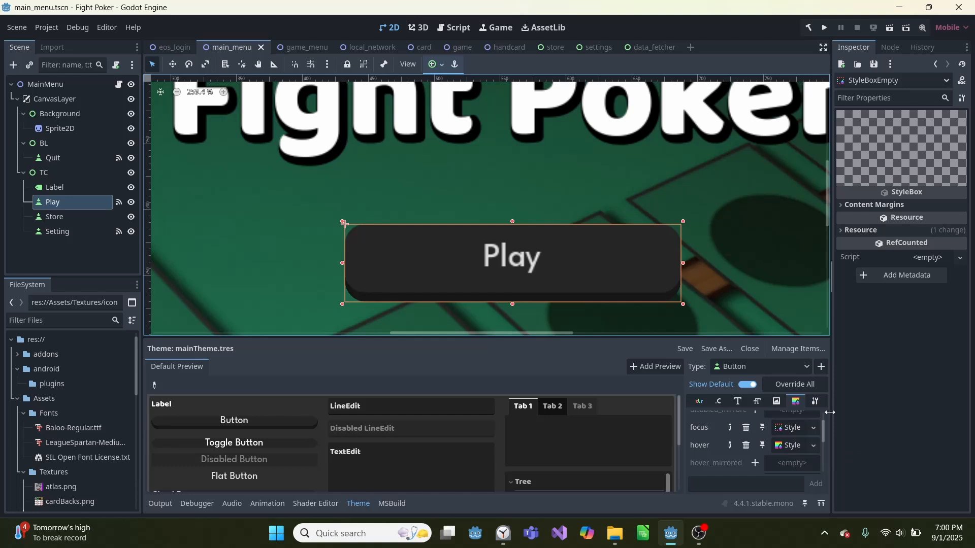
pyautogui.click(792, 445)
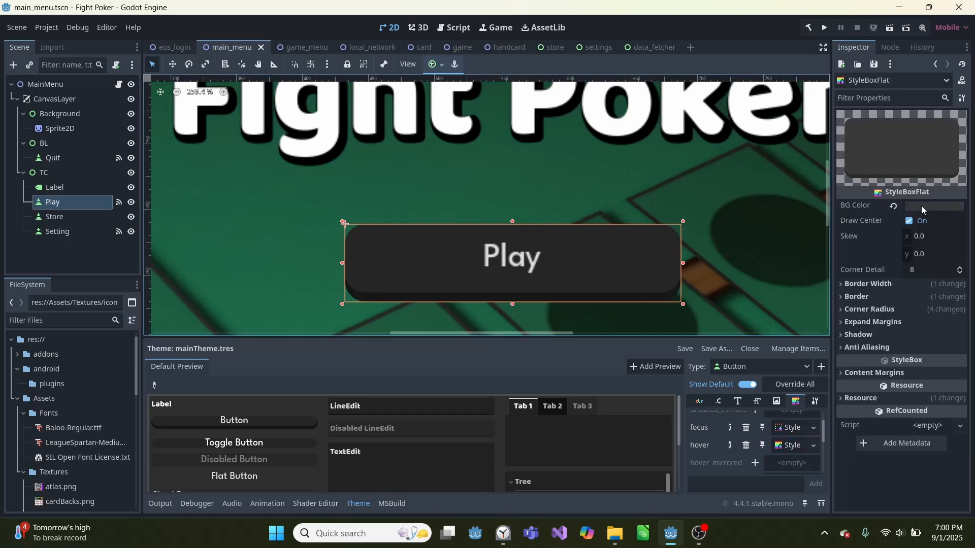
pyautogui.scroll(-2, 776, 464)
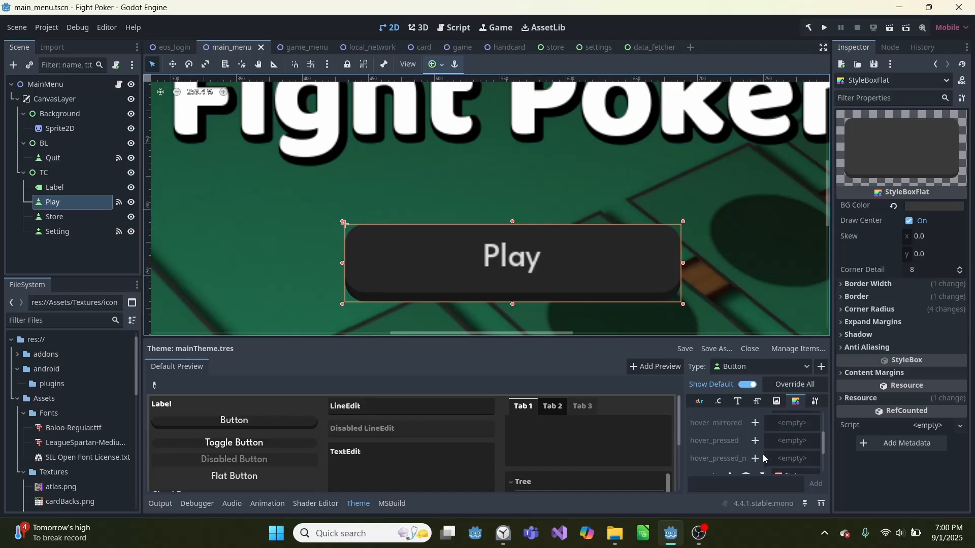
pyautogui.scroll(-2, 762, 454)
pyautogui.click(921, 205)
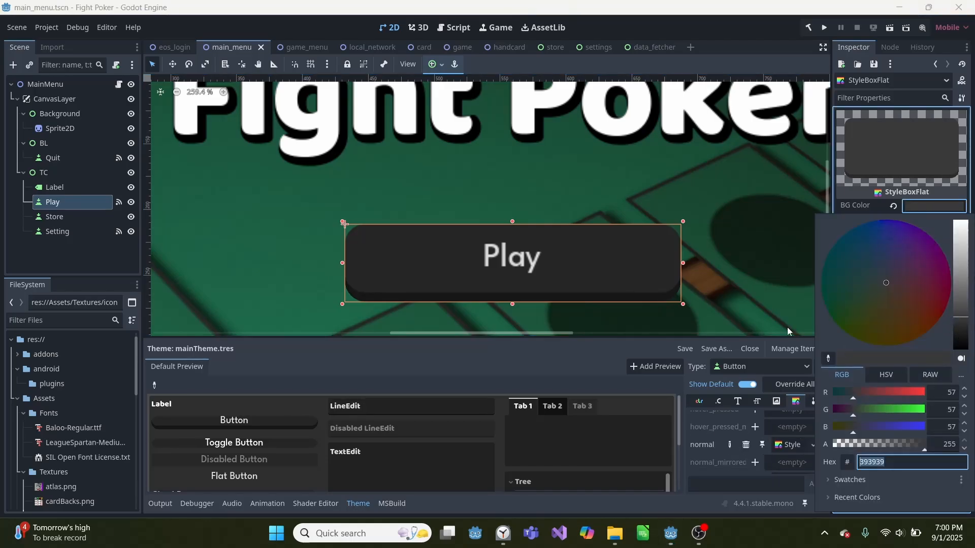
pyautogui.click(677, 368)
# Run the project, test the pressed and hover looks of the main menu's Store and Play buttons, and stop it.
pyautogui.click(824, 28)
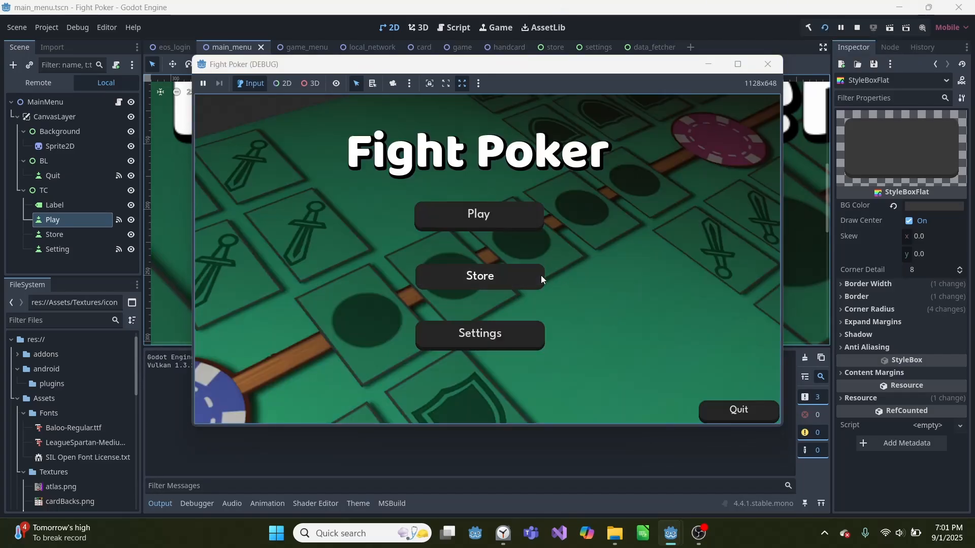
pyautogui.click(540, 275)
pyautogui.click(531, 272)
pyautogui.click(531, 272)
pyautogui.click(531, 273)
pyautogui.click(531, 272)
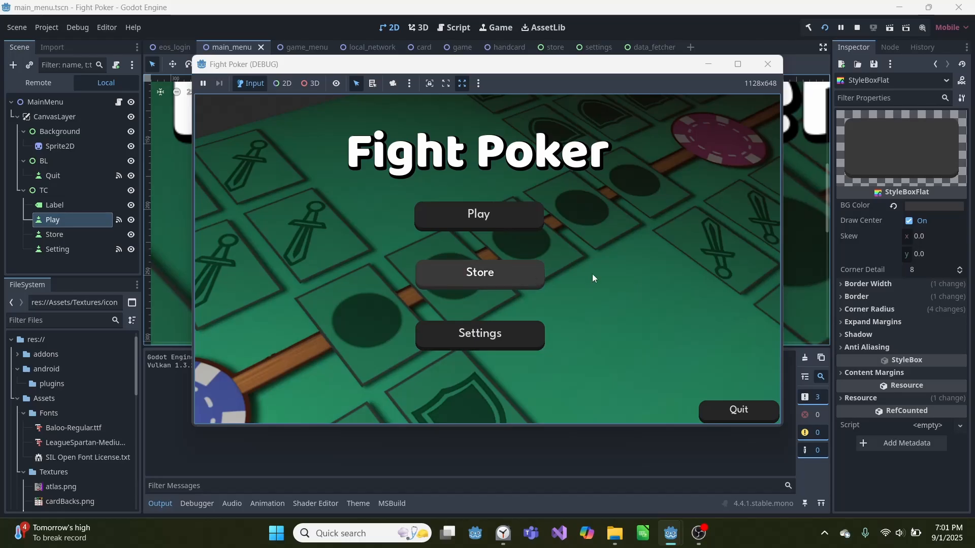
pyautogui.click(526, 275)
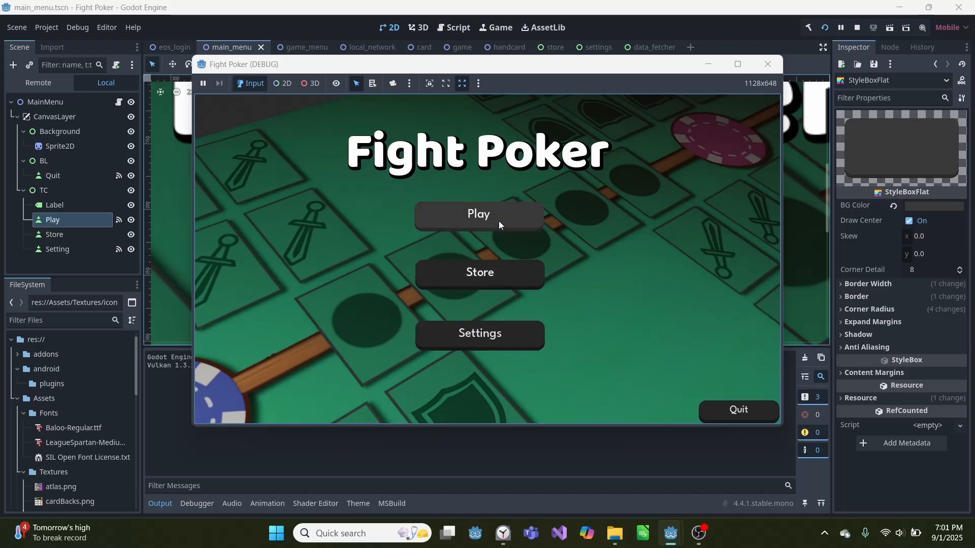
pyautogui.click(857, 28)
# Check the custom font in the project's GUI theme settings, and view the Button type's font item in the theme.
pyautogui.click(217, 175)
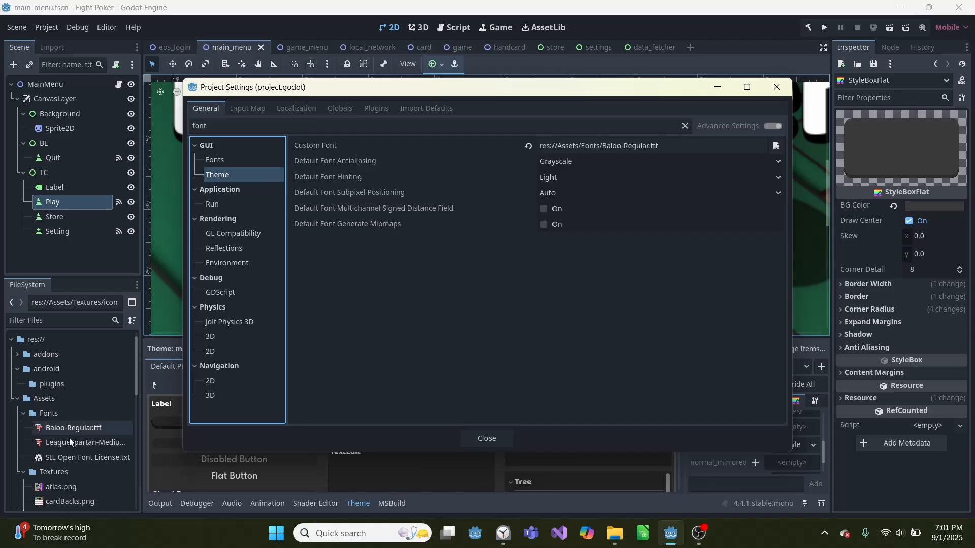
pyautogui.click(480, 433)
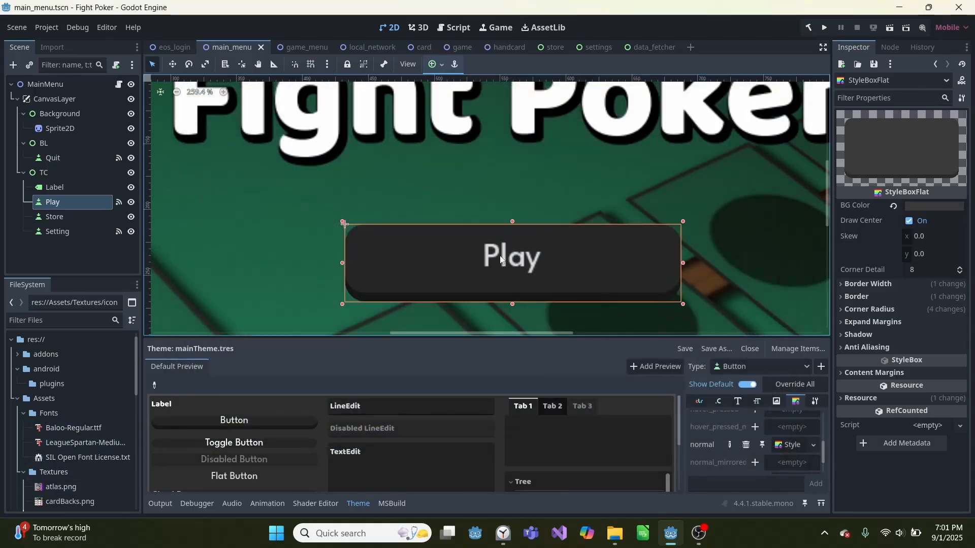
pyautogui.scroll(3, 693, 468)
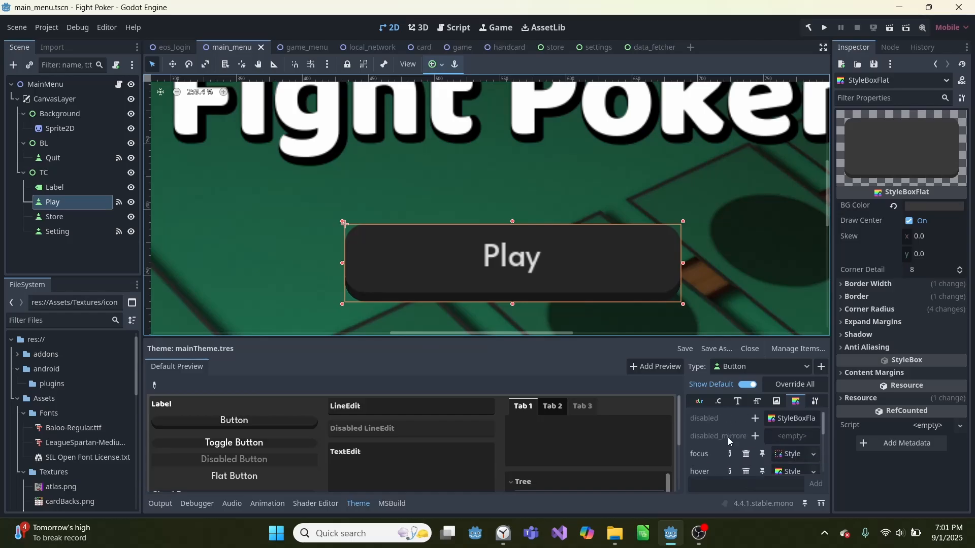
pyautogui.click(738, 401)
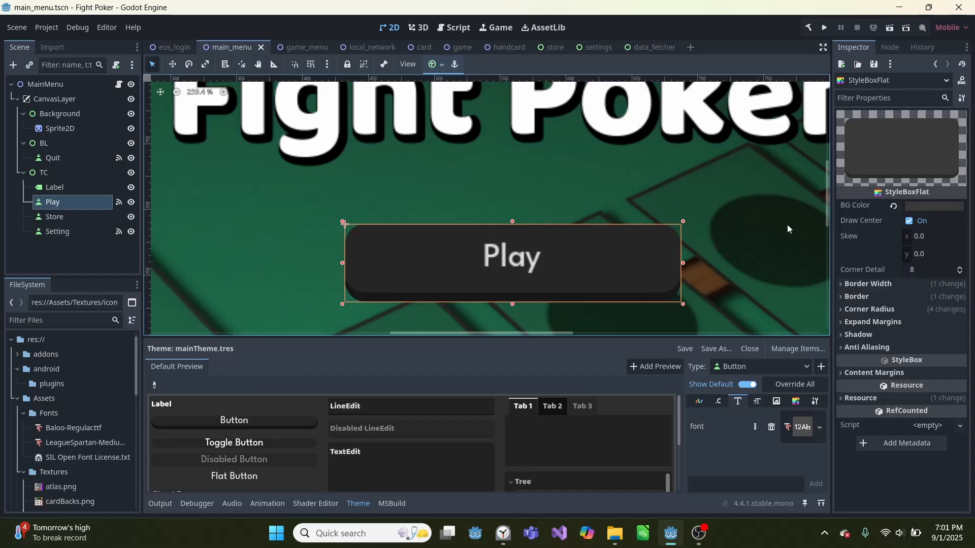
# Compare the Fight Poker title's lettering with the Play and Store button text in the 2D view.
pyautogui.scroll(5, 434, 262)
pyautogui.scroll(-1, 434, 263)
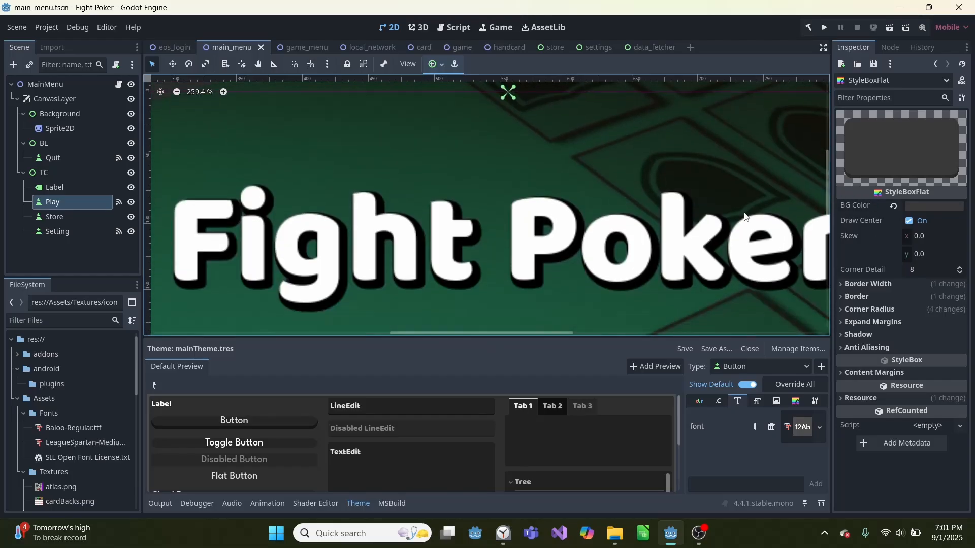
pyautogui.keyDown('ctrl'); pyautogui.scroll(-2, 434, 263); pyautogui.keyUp('ctrl')
pyautogui.moveTo(827, 173); pyautogui.dragTo(824, 182)
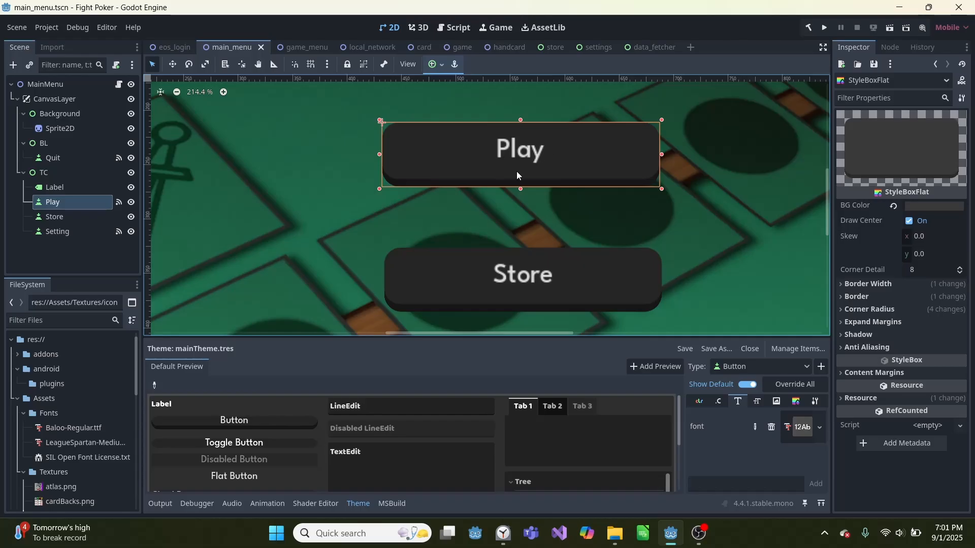
pyautogui.scroll(-2, 515, 188)
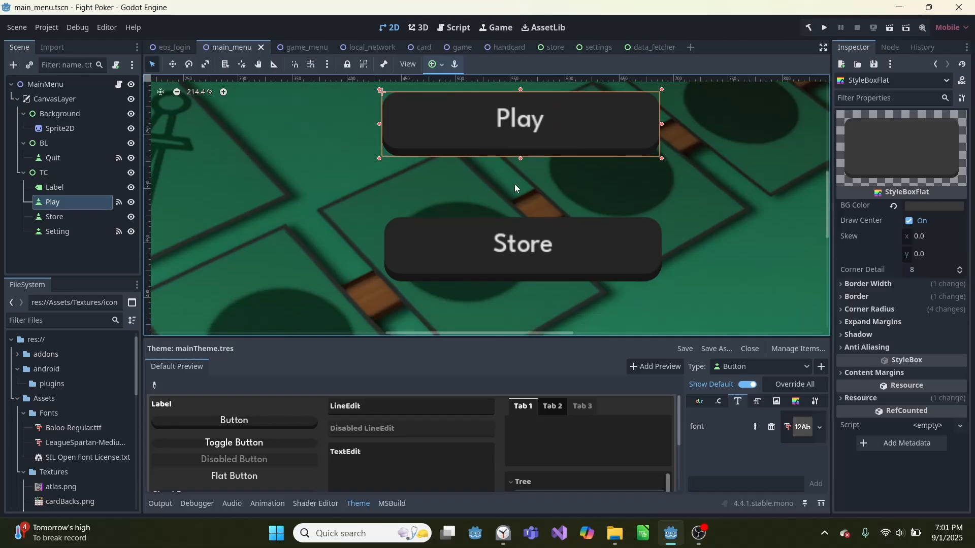
pyautogui.hotkey('ctrl', '-')
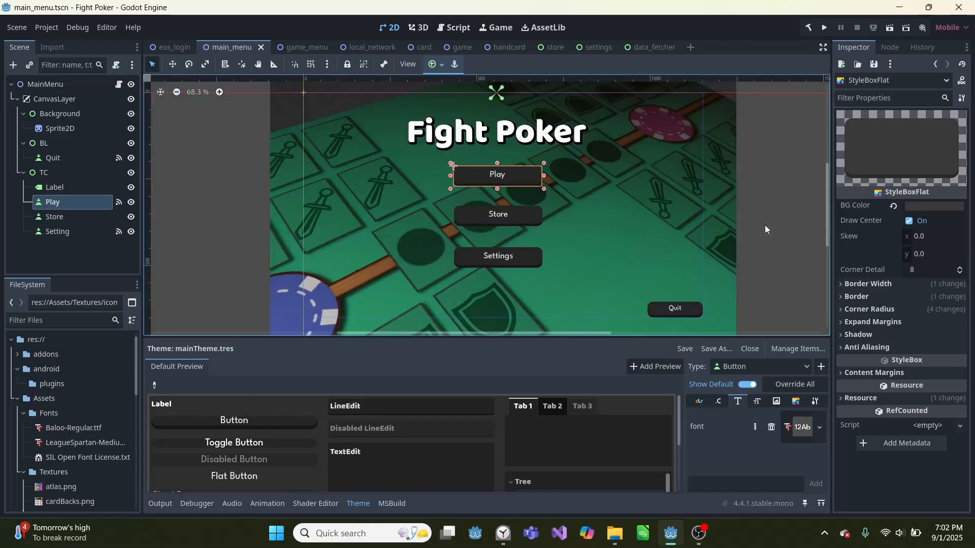
# Browse the Button type's style boxes and color items in the theme once more.
pyautogui.click(796, 401)
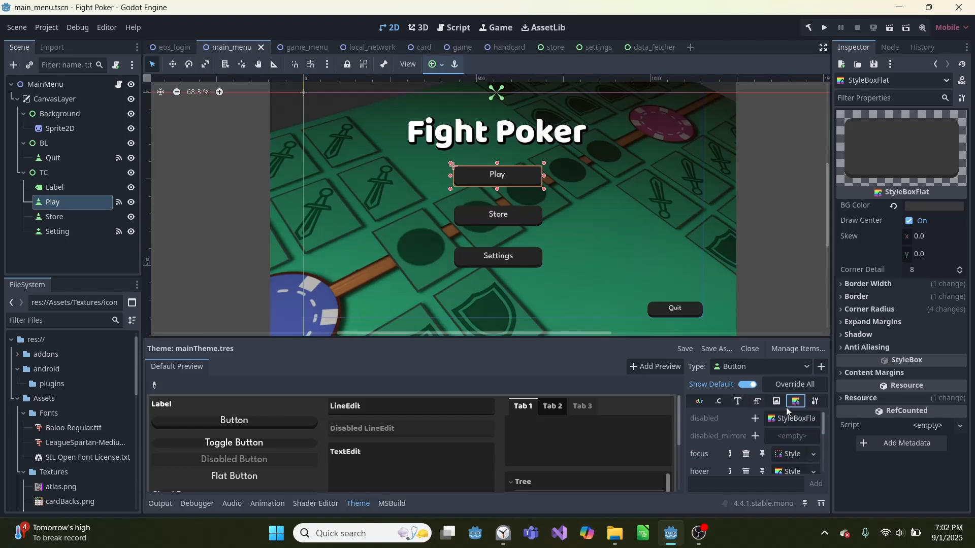
pyautogui.scroll(-3, 730, 443)
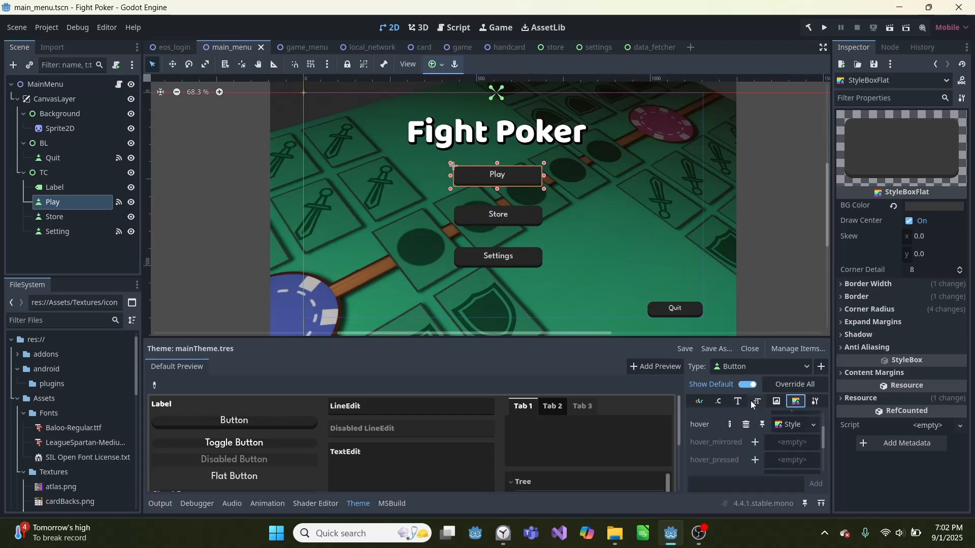
pyautogui.click(699, 401)
pyautogui.scroll(-3, 728, 436)
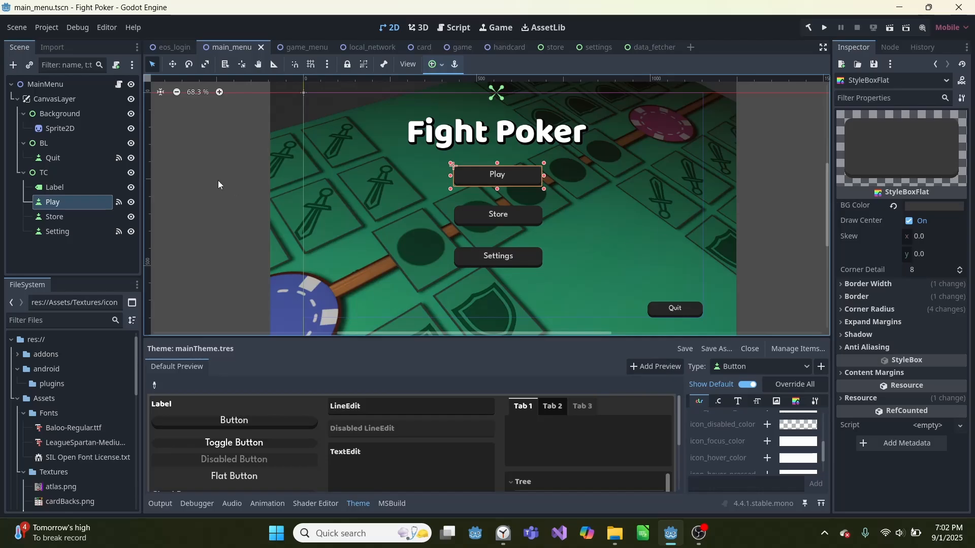
# Check the theme assigned to the Store button, locate mainTheme.tres among the project files, and clear the selection.
pyautogui.click(54, 217)
pyautogui.scroll(-5, 900, 289)
pyautogui.click(857, 296)
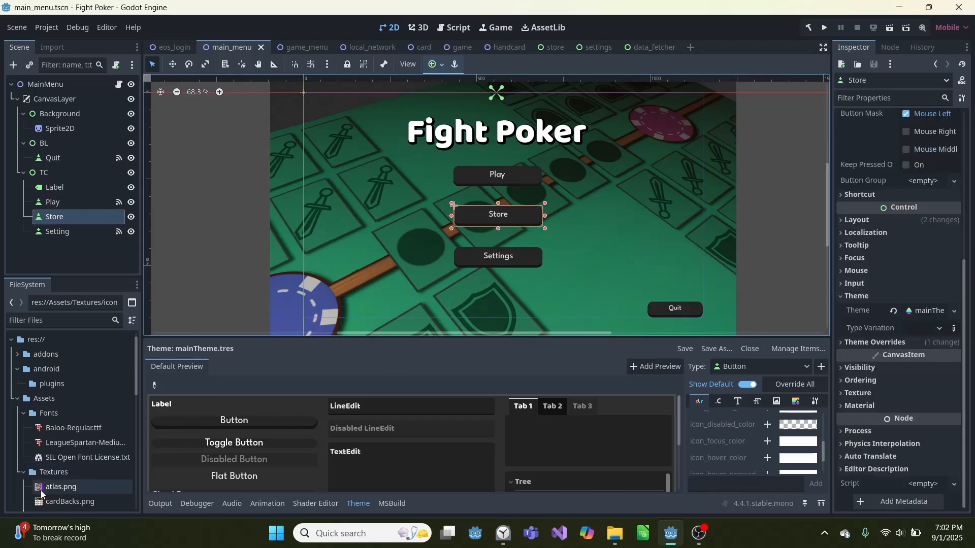
pyautogui.scroll(-3, 63, 491)
pyautogui.scroll(-3, 63, 491)
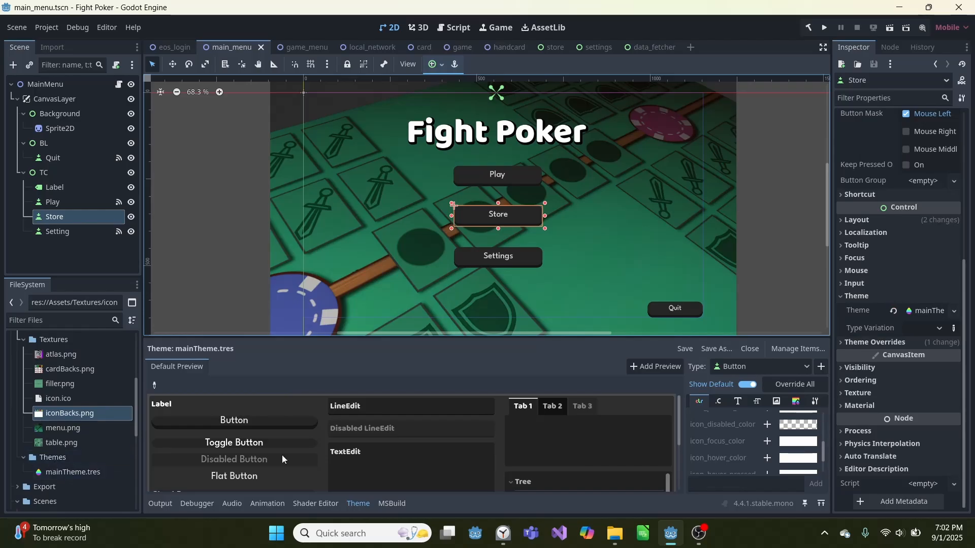
pyautogui.click(791, 244)
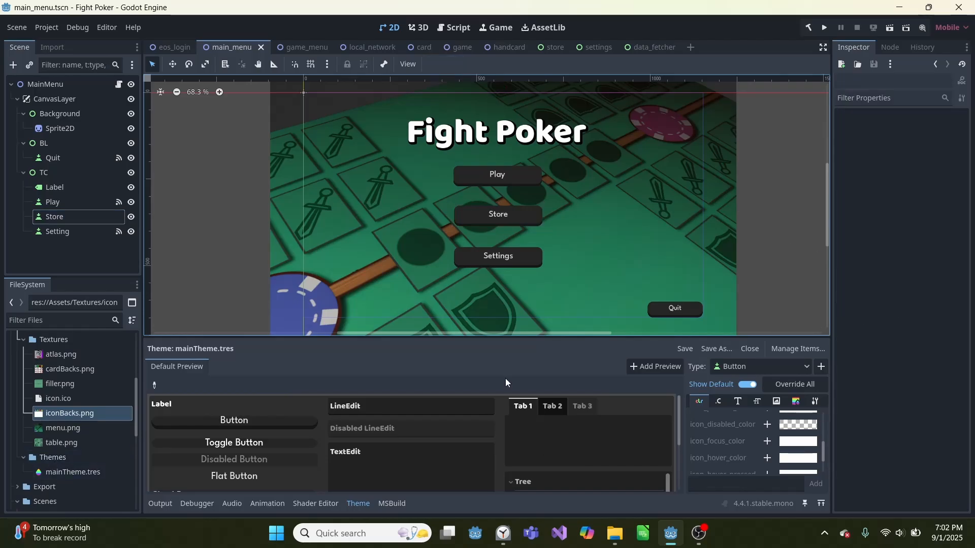